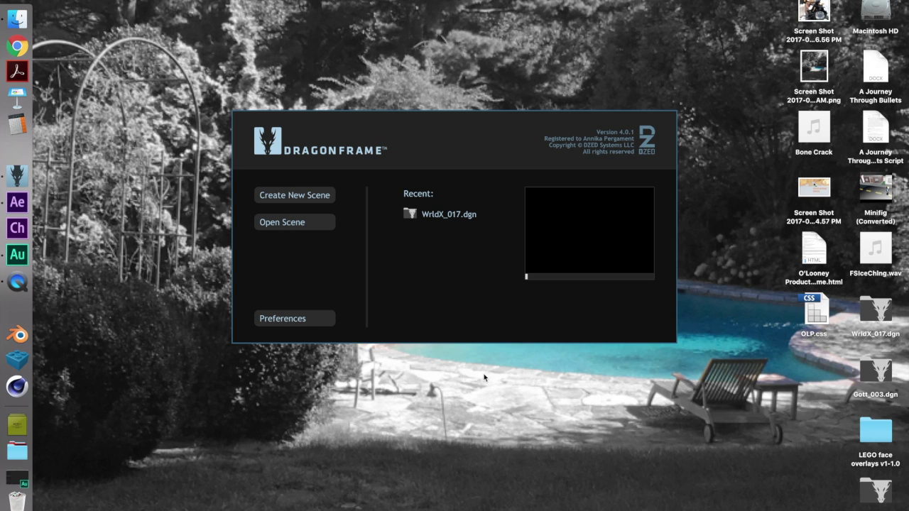
Step: Switch to Audition and record a spoken line into a new stereo 44100 Hz audio file named Tutorial
{"action": "left_click", "coordinate": [32, 483]}
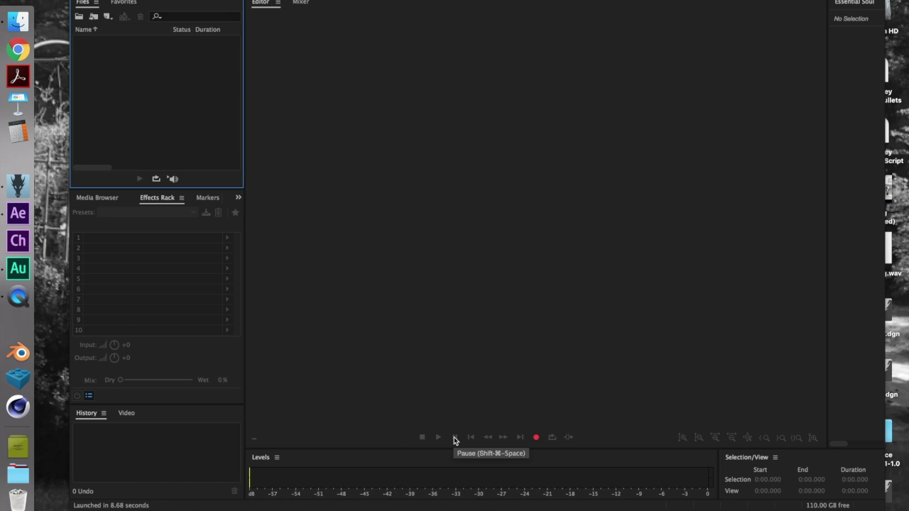
{"action": "left_click", "coordinate": [537, 438]}
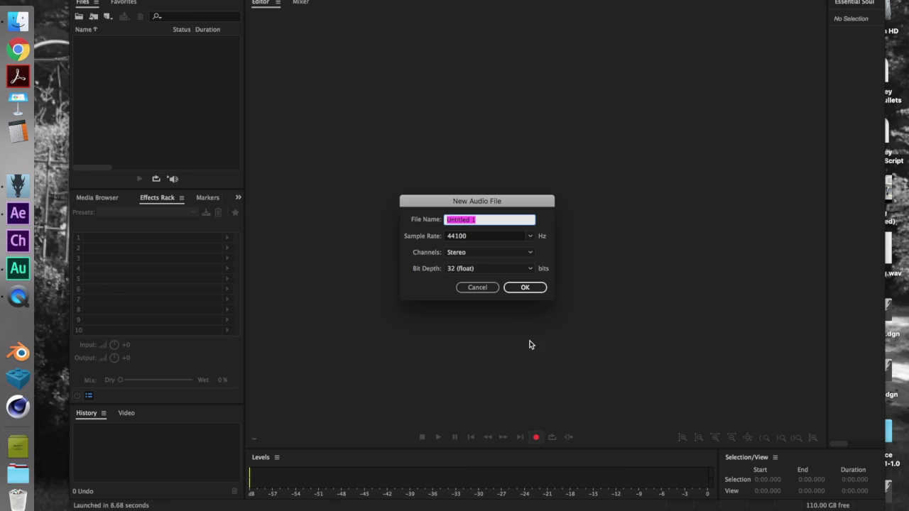
{"action": "type", "text": "Tutorial"}
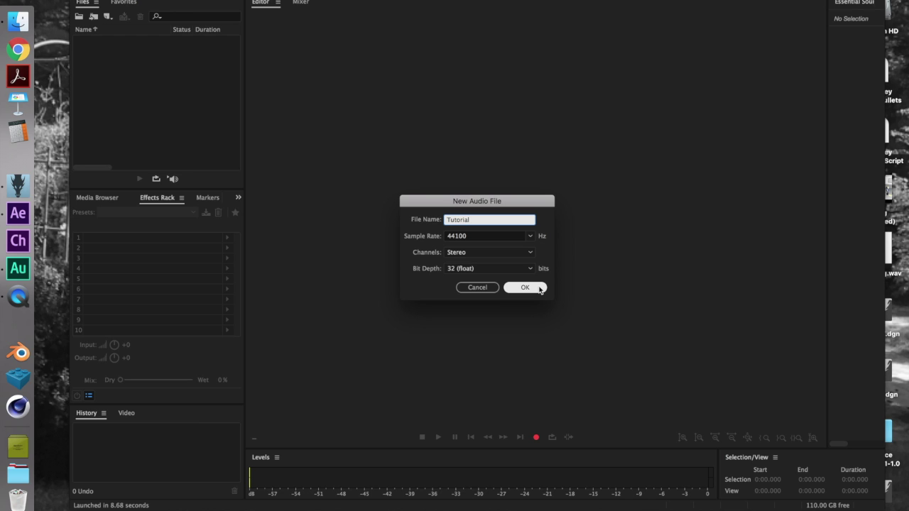
{"action": "left_click", "coordinate": [524, 288]}
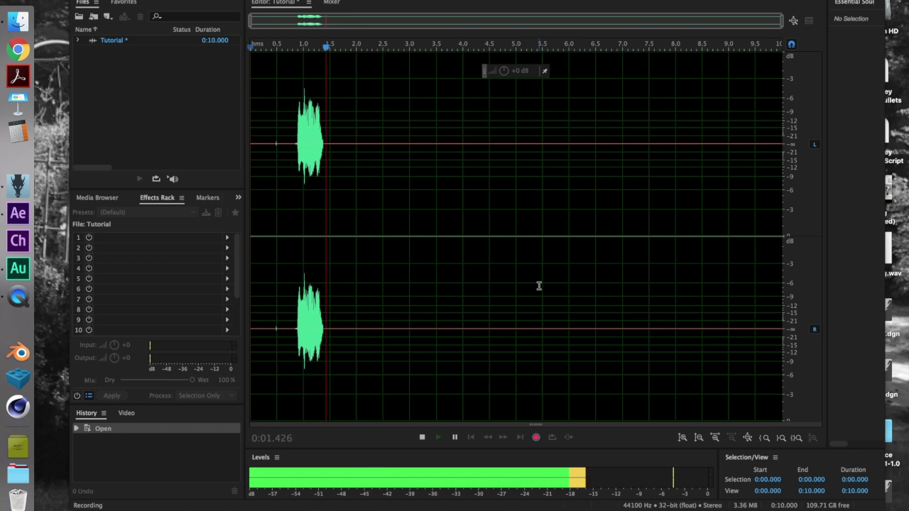
{"action": "left_click", "coordinate": [536, 437]}
Step: Trim the recording by deleting the silence after about 3.6 s and the first 0.6 s before the speech
{"action": "left_click_drag", "start_coordinate": [749, 144], "coordinate": [829, 145]}
{"action": "key", "text": "Delete"}
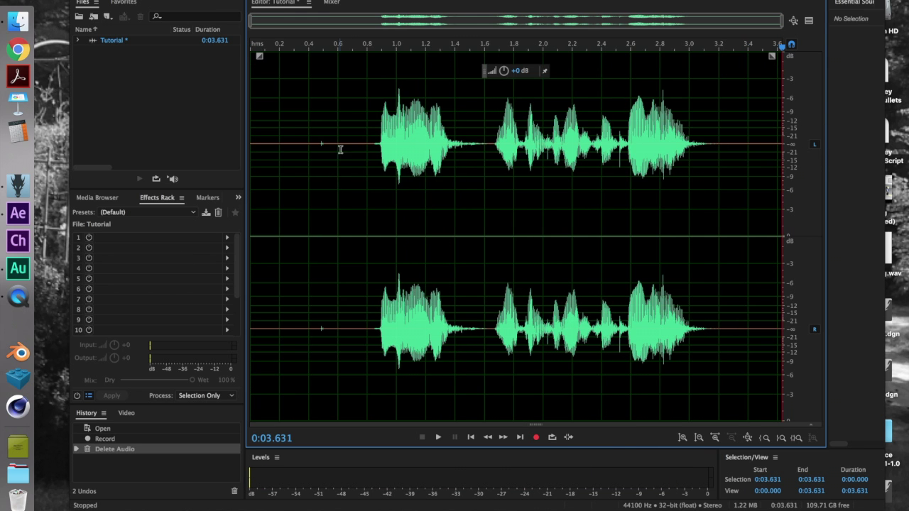
{"action": "left_click_drag", "start_coordinate": [339, 152], "coordinate": [171, 144]}
{"action": "key", "text": "Delete"}
{"action": "key", "text": "space"}
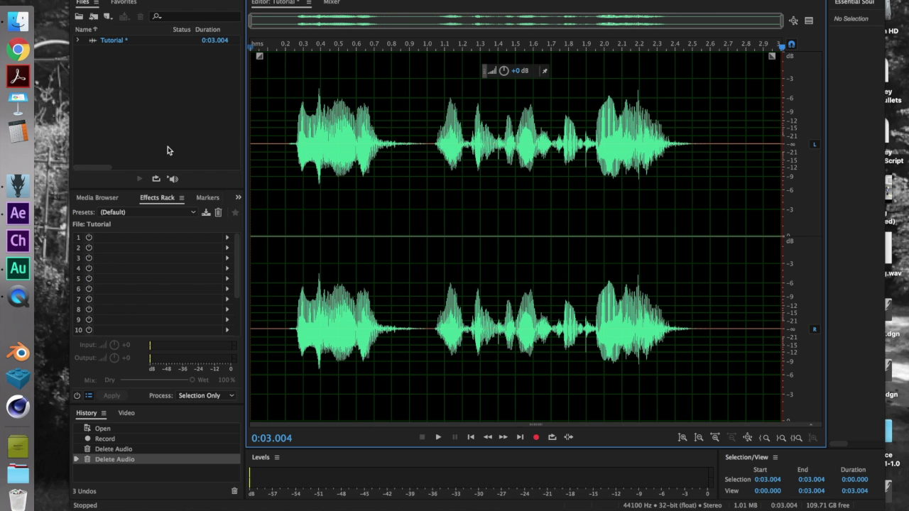
Step: Export the trimmed recording as Tutorial.wav to the desktop and close the audio file without saving changes
{"action": "left_click", "coordinate": [121, 0]}
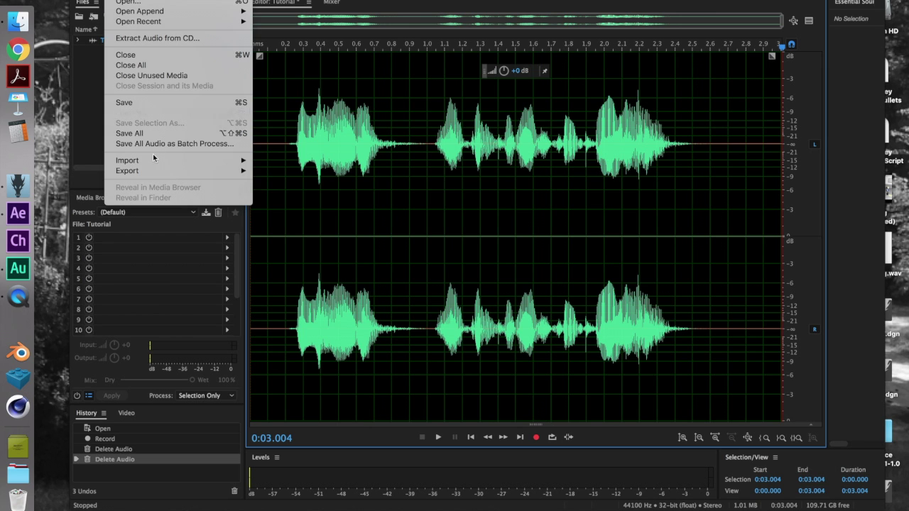
{"action": "mouse_move", "coordinate": [149, 171]}
{"action": "left_click", "coordinate": [310, 171]}
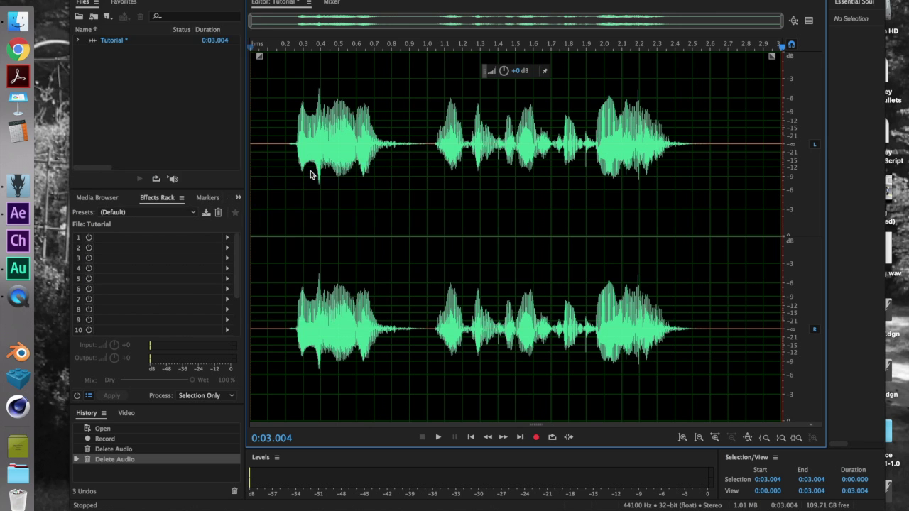
{"action": "left_click", "coordinate": [572, 317]}
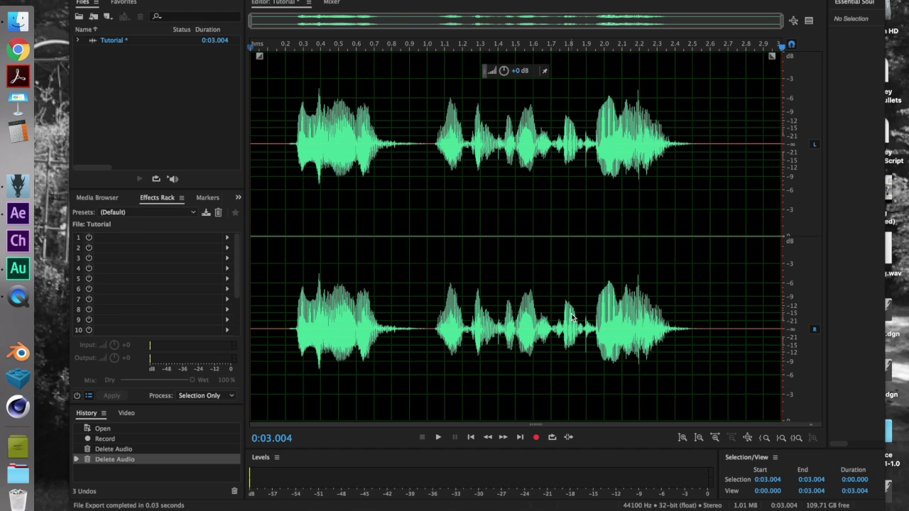
{"action": "key", "text": "super+w"}
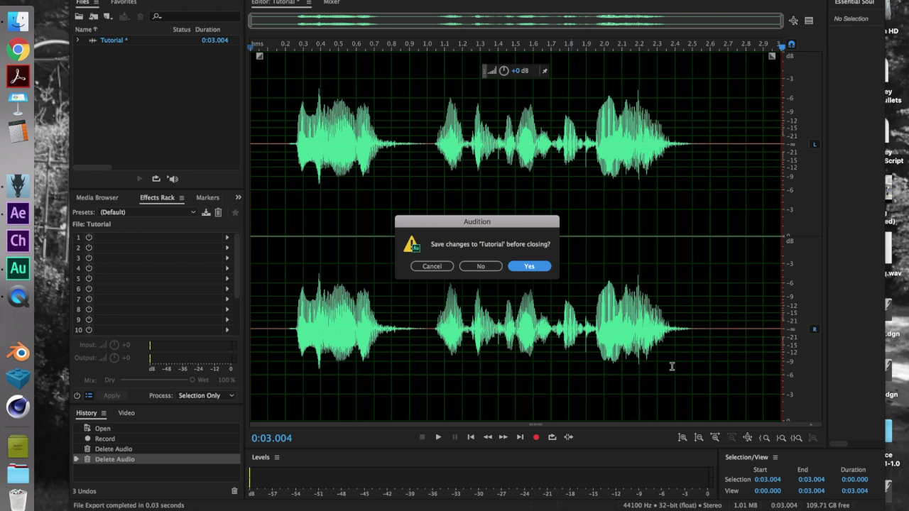
{"action": "left_click", "coordinate": [467, 266]}
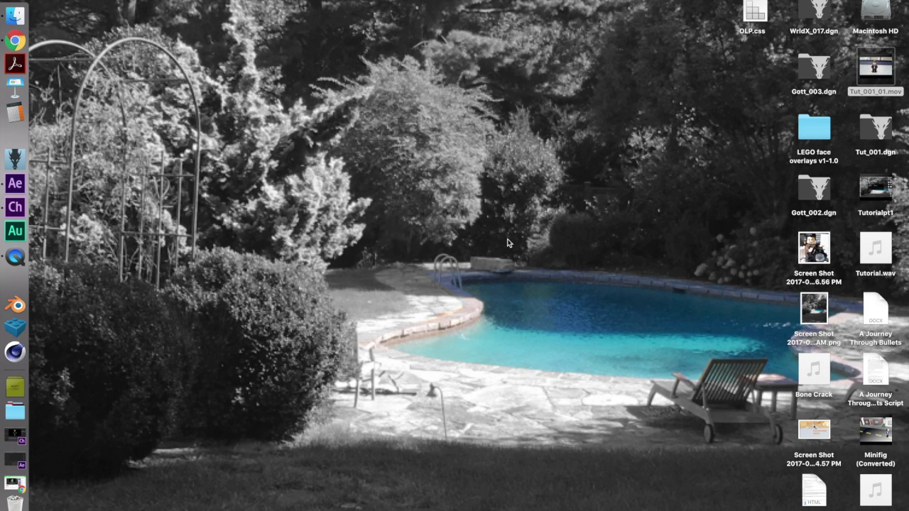
Step: Open Tut_001_01.mov from the desktop, play the minifigure clip, rewind it to the start and close it
{"action": "double_click", "coordinate": [867, 91]}
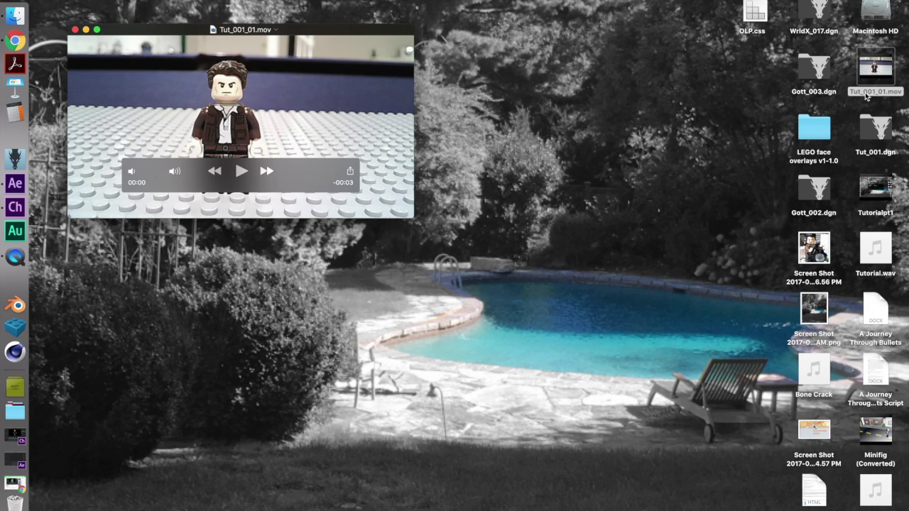
{"action": "key", "text": "space"}
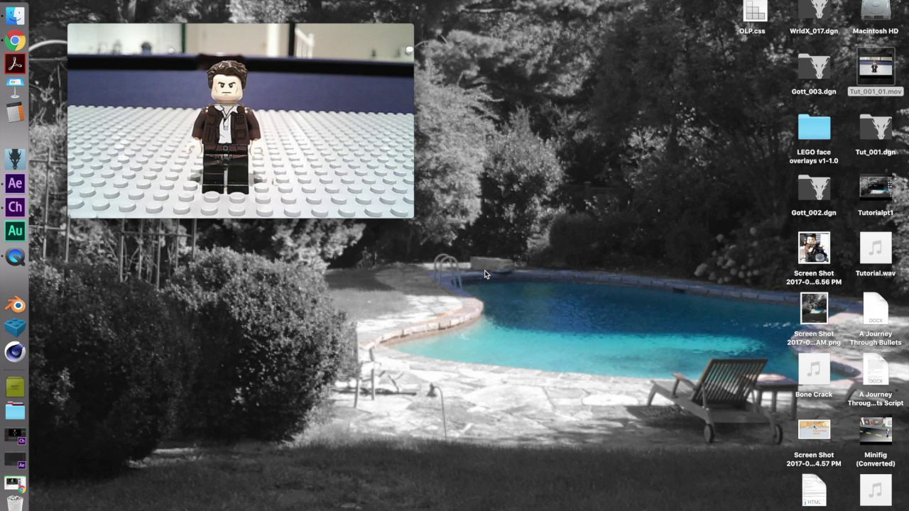
{"action": "left_click", "coordinate": [242, 171]}
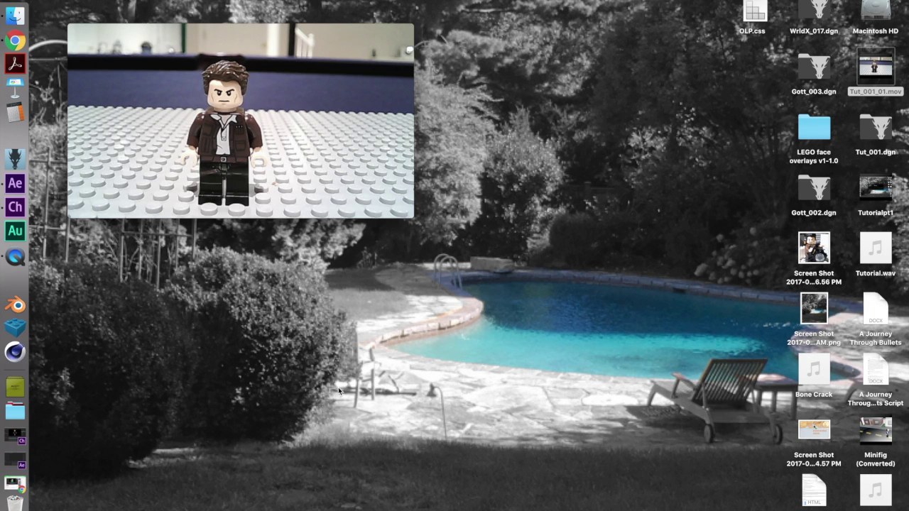
{"action": "mouse_move", "coordinate": [328, 190]}
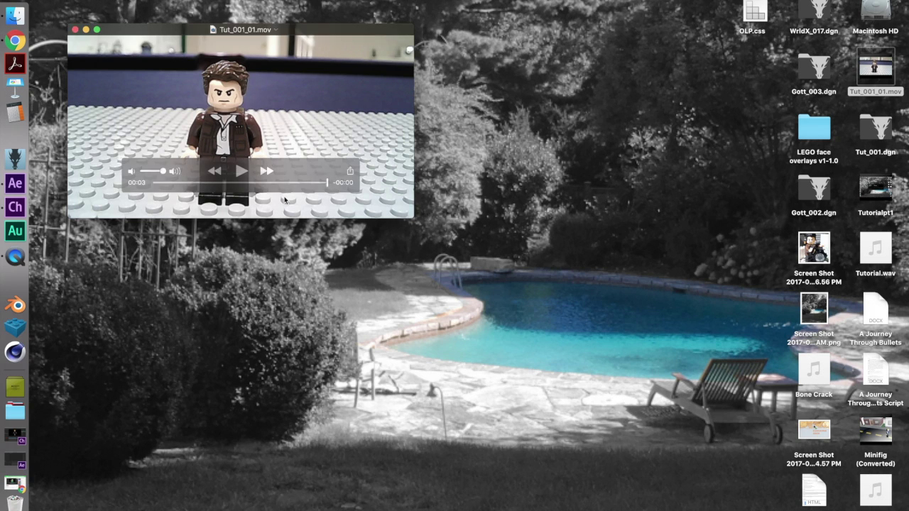
{"action": "left_click_drag", "start_coordinate": [328, 186], "coordinate": [135, 182]}
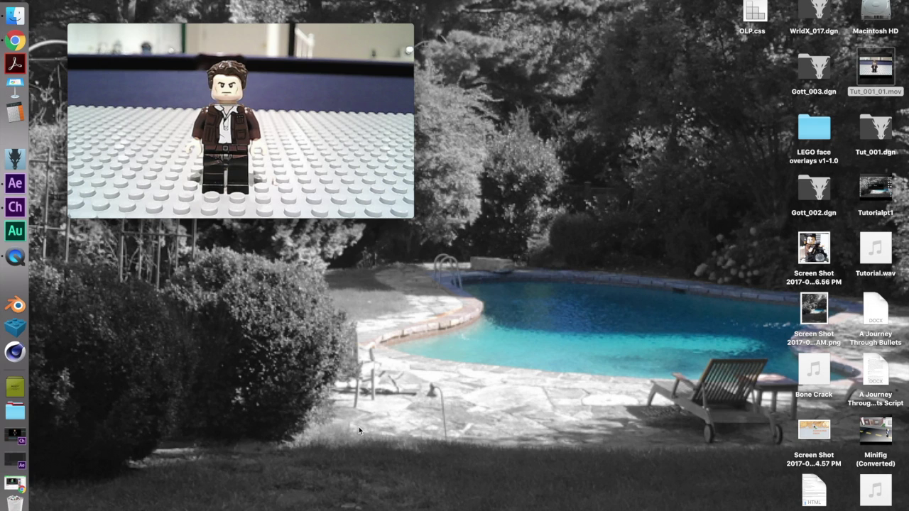
{"action": "key", "text": "space"}
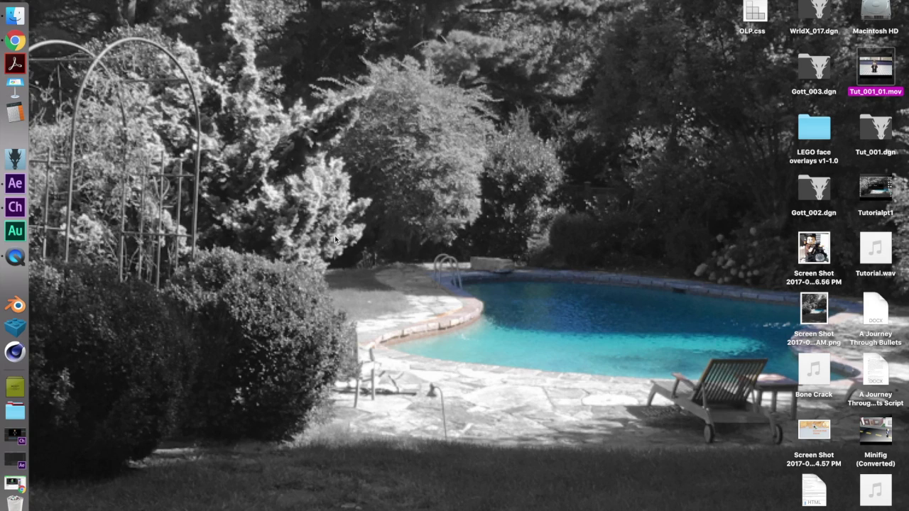
Step: Switch to After Effects and launch Adobe Character Animator from it
{"action": "key", "text": "ctrl+Left"}
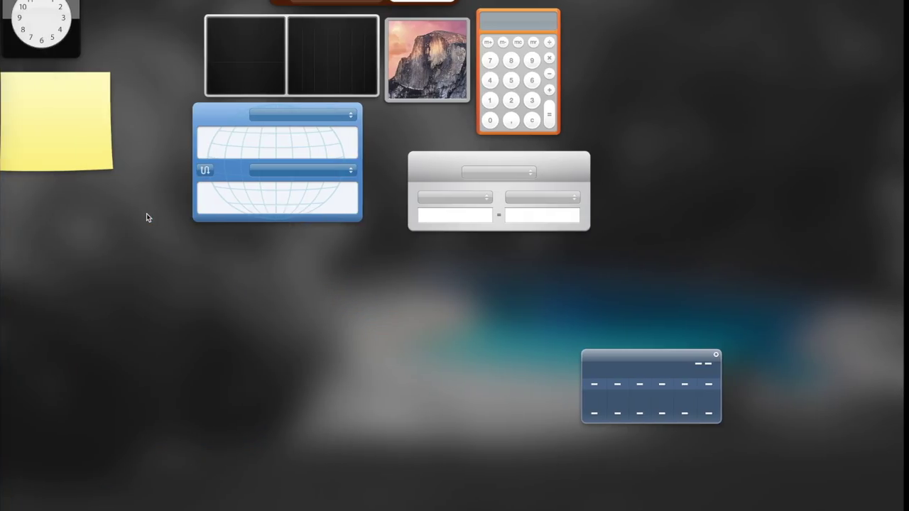
{"action": "key", "text": "ctrl+Right"}
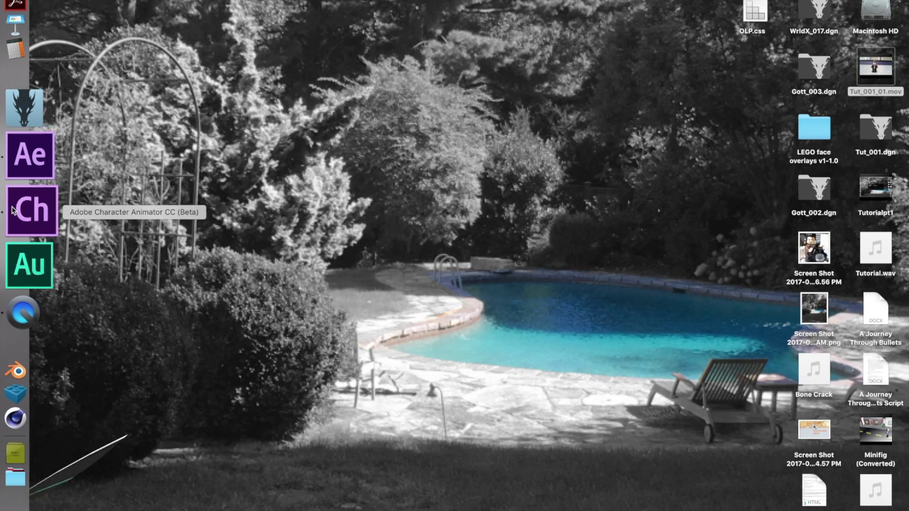
{"action": "left_click", "coordinate": [12, 211]}
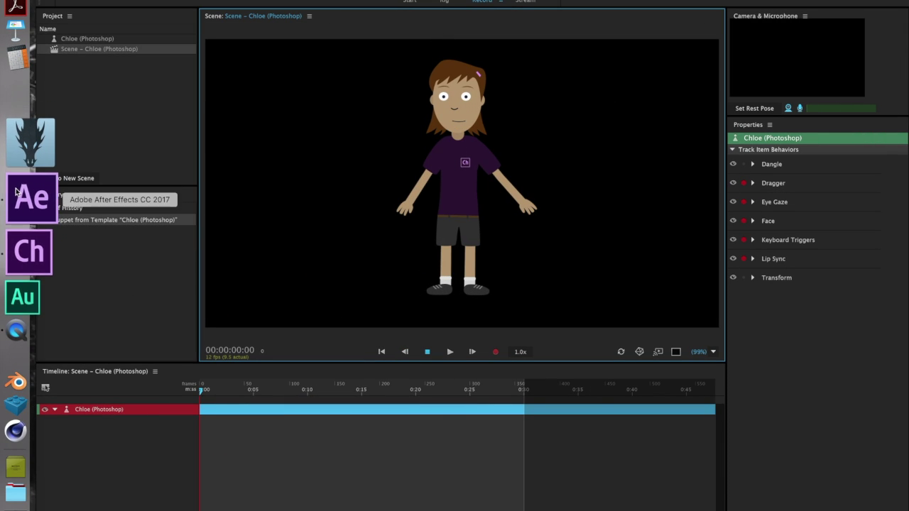
{"action": "left_click", "coordinate": [15, 194]}
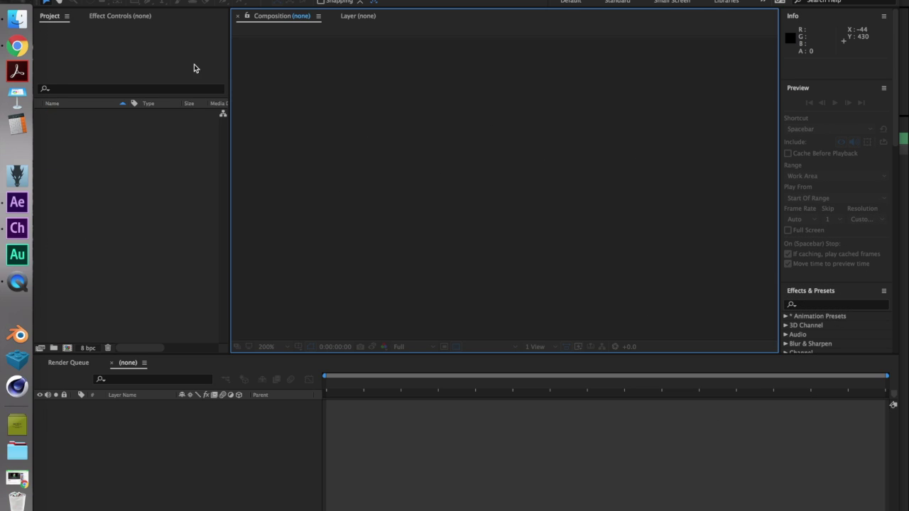
{"action": "left_click", "coordinate": [110, 0]}
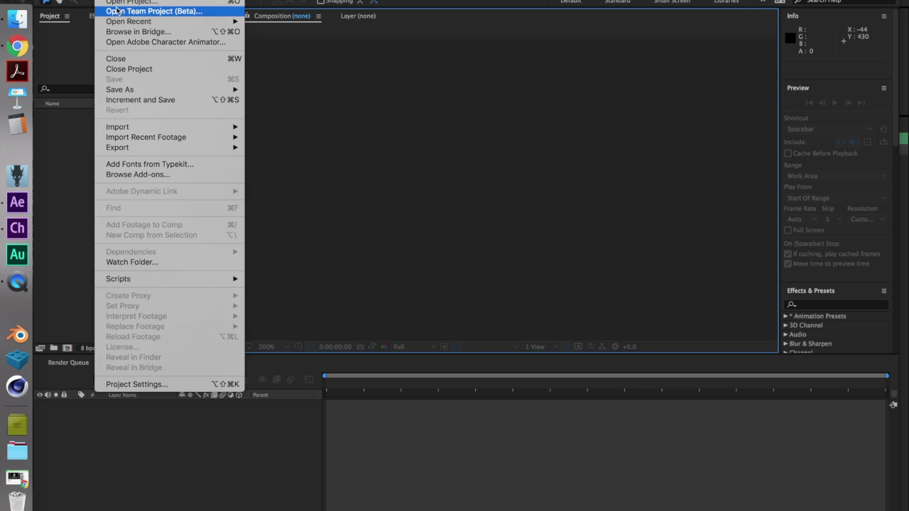
{"action": "left_click", "coordinate": [126, 44]}
Step: Bring up Character Animator, view the template puppets in the Start workspace and return to the Record workspace
{"action": "left_click", "coordinate": [25, 231]}
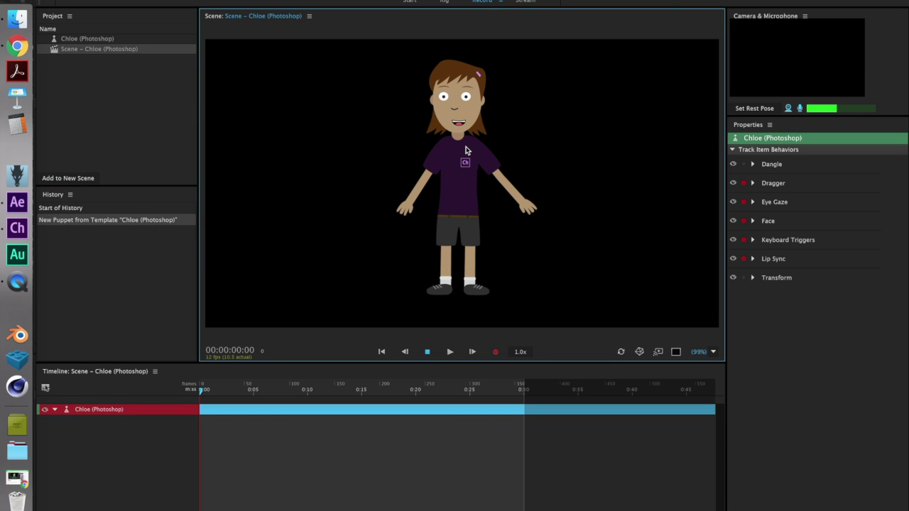
{"action": "left_click", "coordinate": [409, 4]}
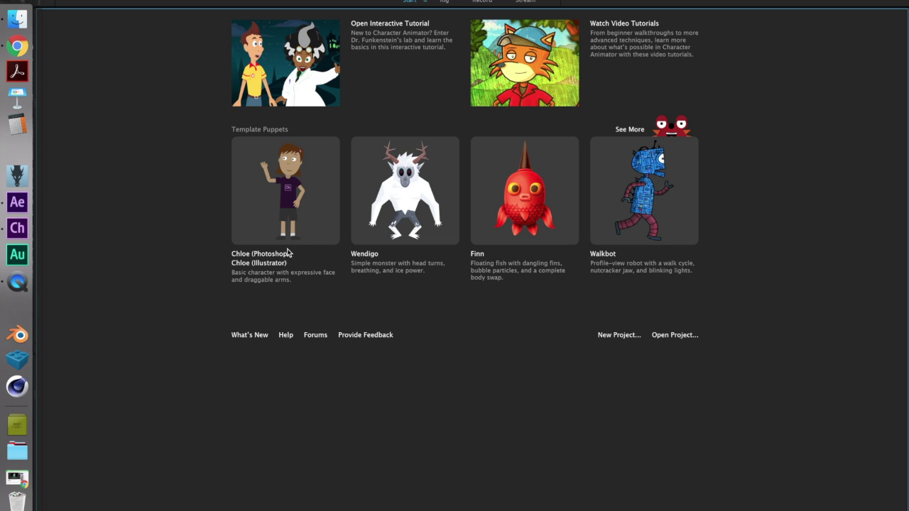
{"action": "left_click", "coordinate": [481, 3]}
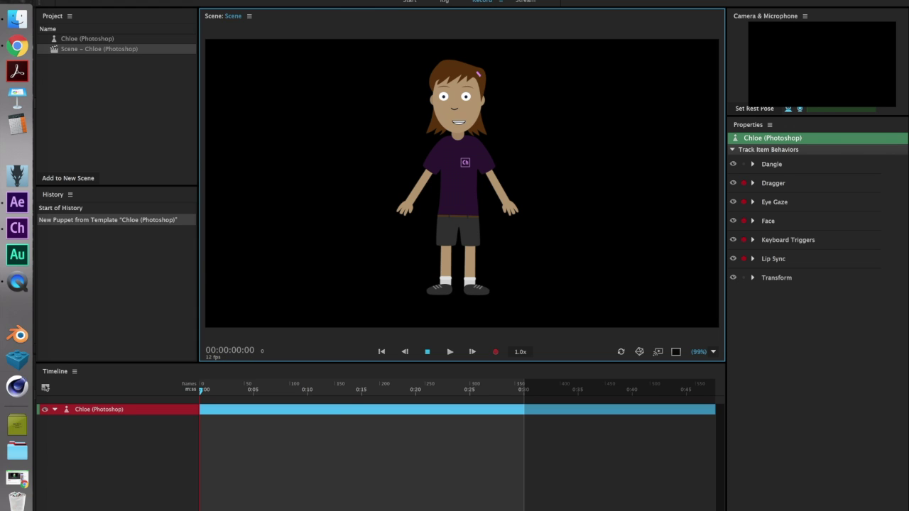
Step: Import Tutorial.wav from the desktop into the Character Animator project
{"action": "left_click", "coordinate": [121, 0]}
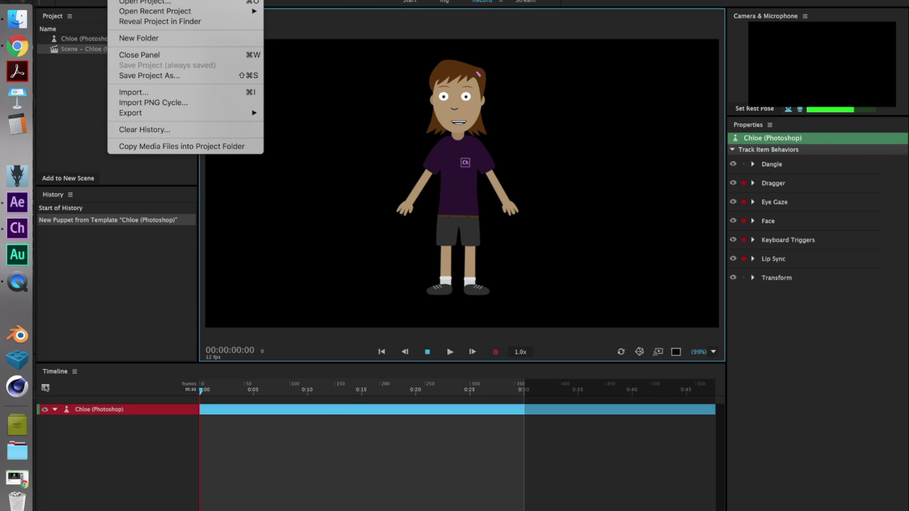
{"action": "left_click", "coordinate": [156, 93]}
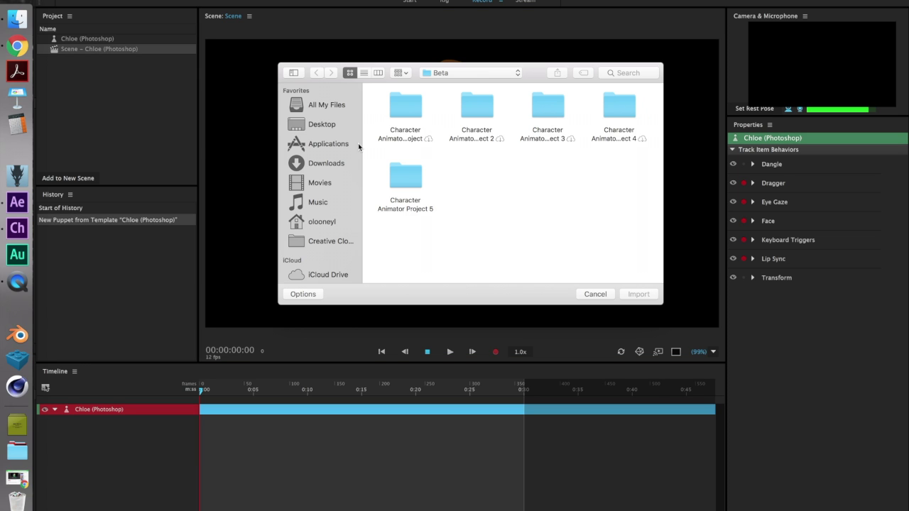
{"action": "left_click", "coordinate": [323, 123]}
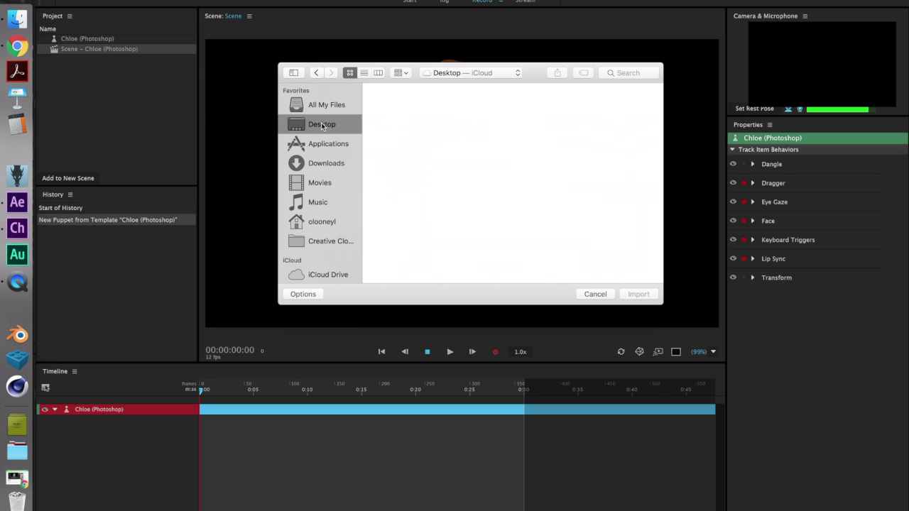
{"action": "scroll", "coordinate": [594, 194], "scroll_direction": "down", "scroll_amount": 5}
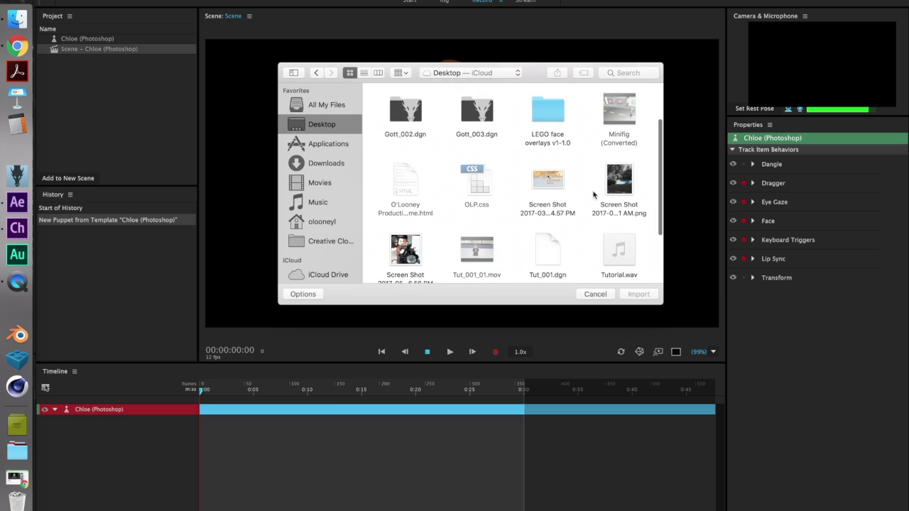
{"action": "left_click", "coordinate": [622, 199]}
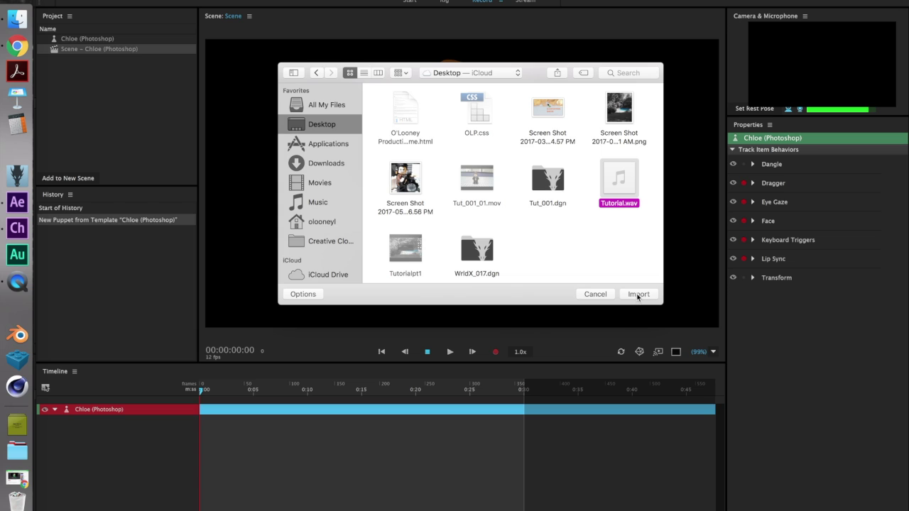
{"action": "key", "text": "Return"}
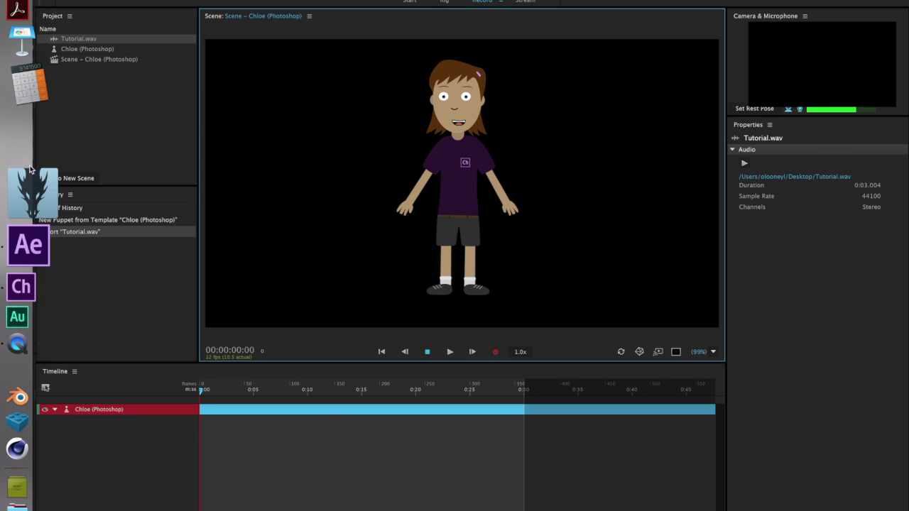
Step: Add Tutorial.wav to the scene timeline above the Chloe (Photoshop) track and select the puppet's track
{"action": "left_click", "coordinate": [79, 235]}
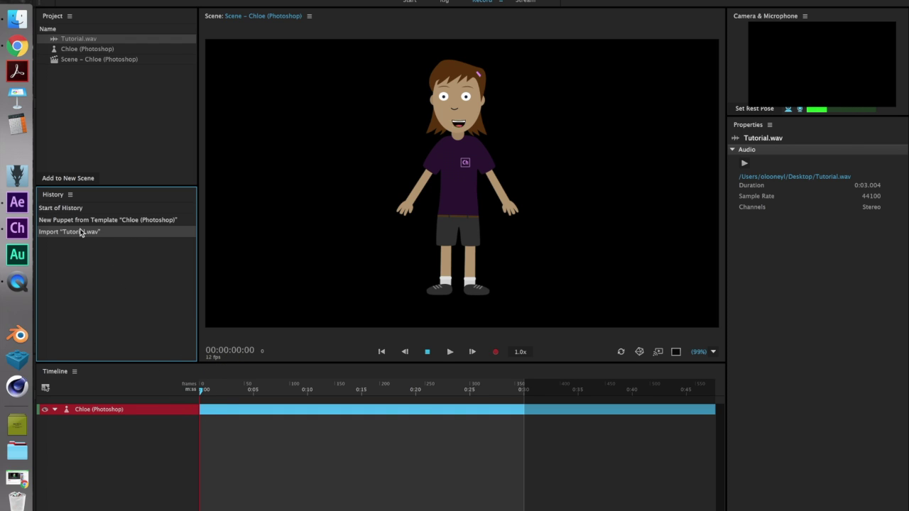
{"action": "left_click", "coordinate": [262, 218]}
{"action": "left_click", "coordinate": [136, 49]}
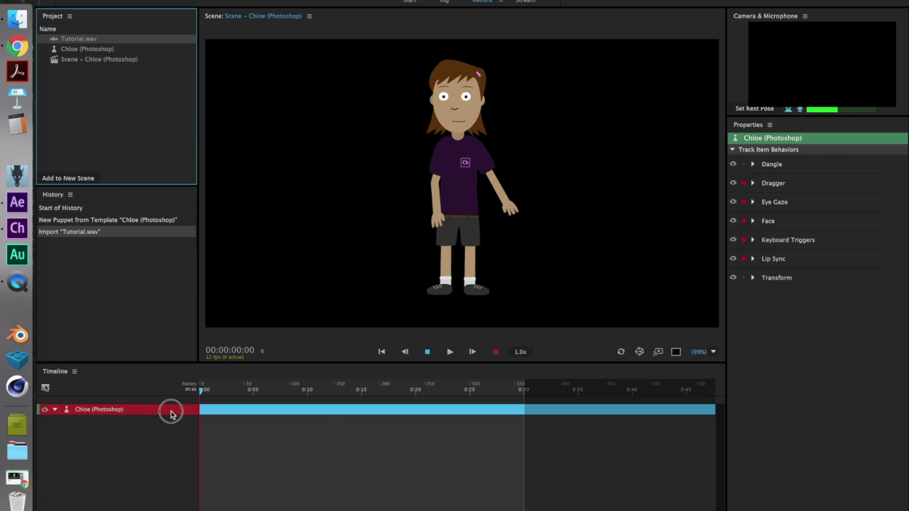
{"action": "left_click_drag", "start_coordinate": [173, 406], "coordinate": [173, 406]}
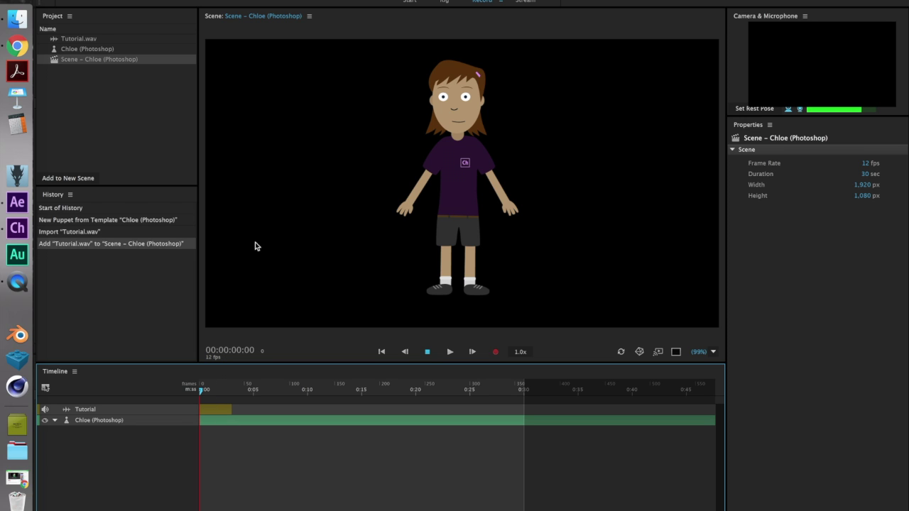
{"action": "left_click", "coordinate": [155, 420]}
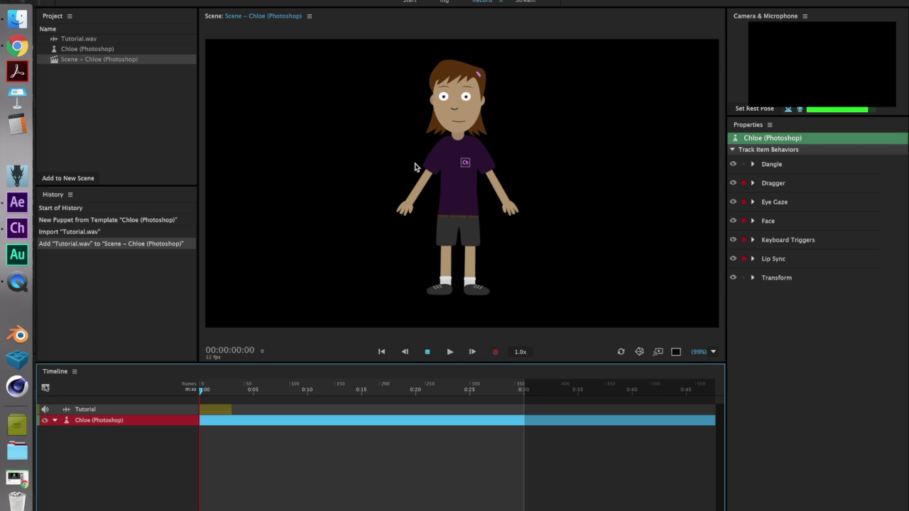
Step: Compute the lip sync for the Chloe (Photoshop) puppet from the Tutorial audio in the scene
{"action": "left_click", "coordinate": [456, 177]}
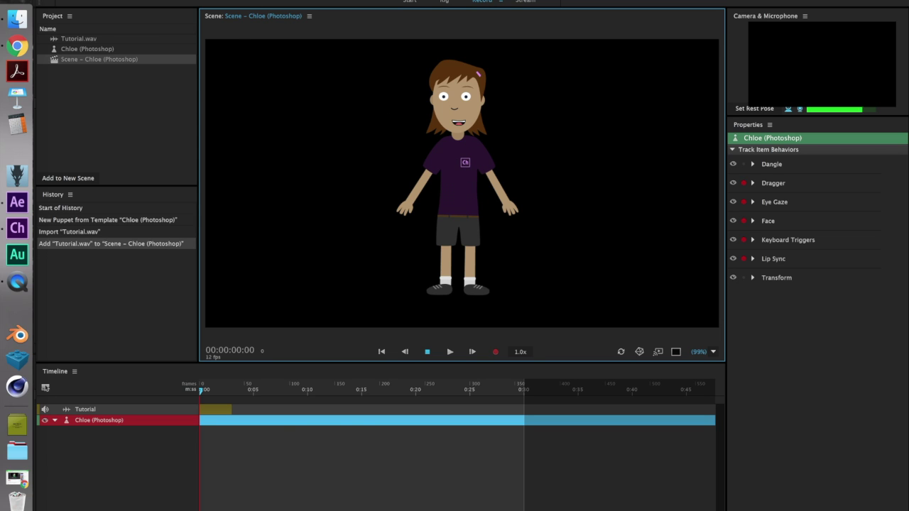
{"action": "left_click", "coordinate": [237, 1]}
{"action": "left_click", "coordinate": [281, 45]}
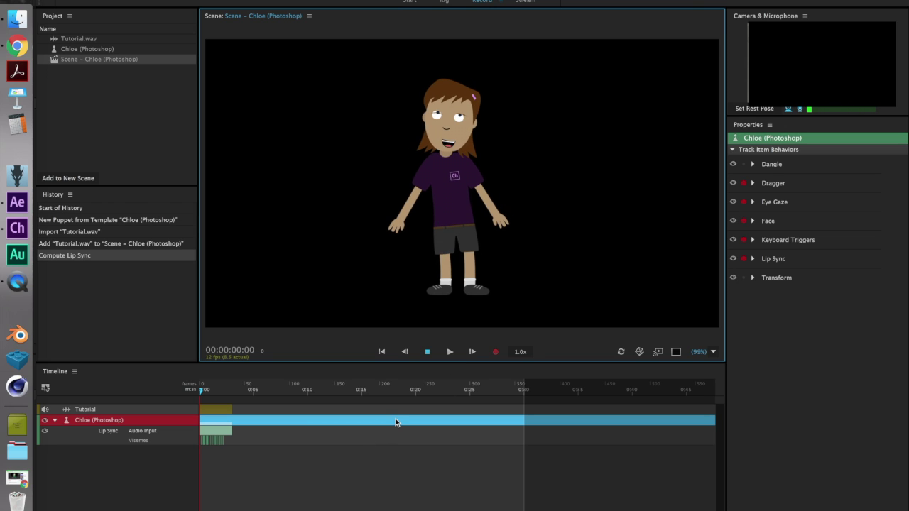
Step: Play the scene to check Chloe's lip sync against the Tutorial audio and scrub through the recorded section
{"action": "left_click", "coordinate": [451, 352]}
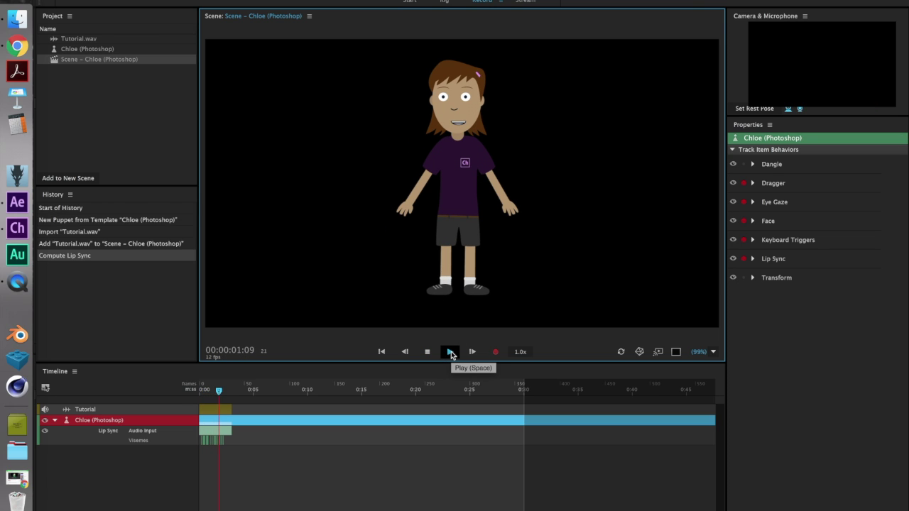
{"action": "left_click", "coordinate": [451, 353]}
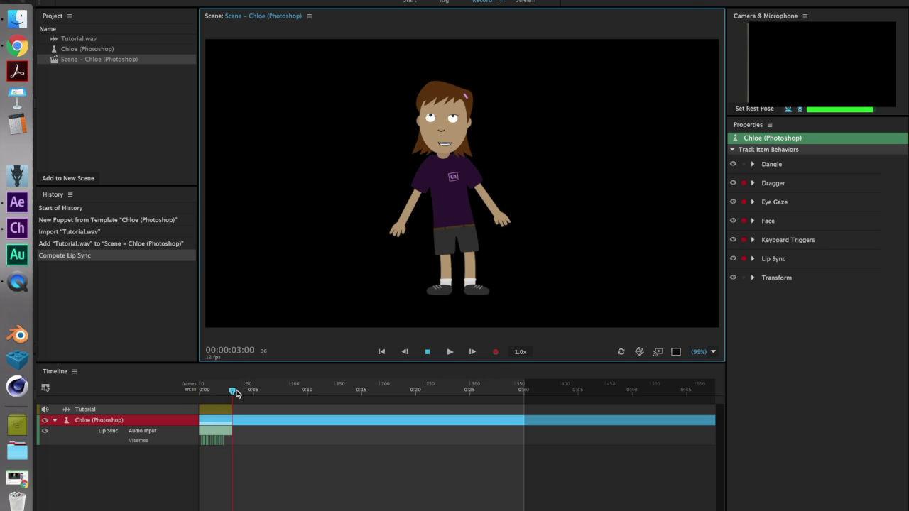
{"action": "left_click_drag", "start_coordinate": [230, 390], "coordinate": [193, 392]}
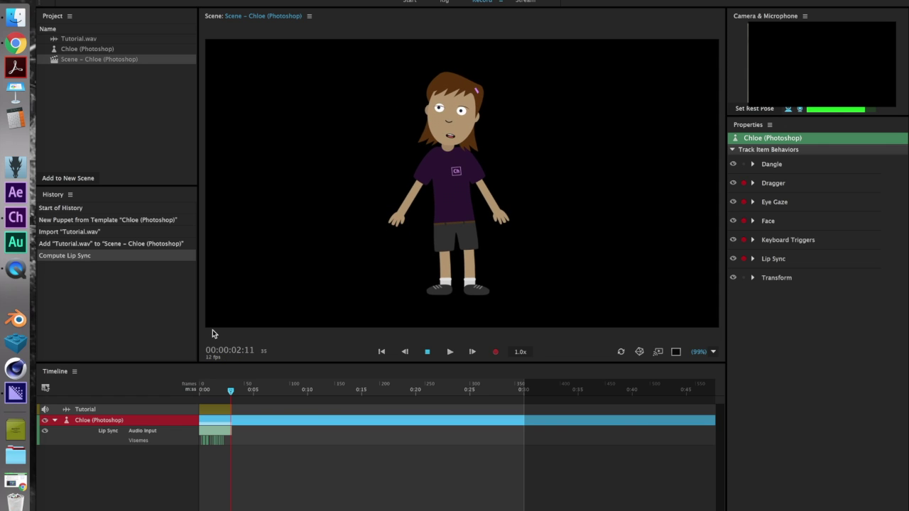
Step: Export the scene as video via Adobe Media Encoder, saving Scene - Chloe (Photoshop) to the Desktop in H.264 (*.mp4) format
{"action": "left_click", "coordinate": [259, 306]}
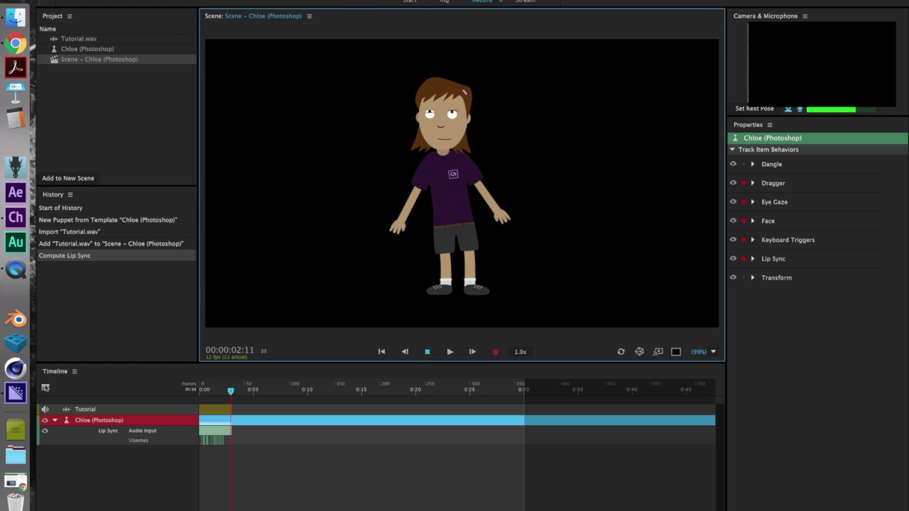
{"action": "left_click", "coordinate": [124, 0]}
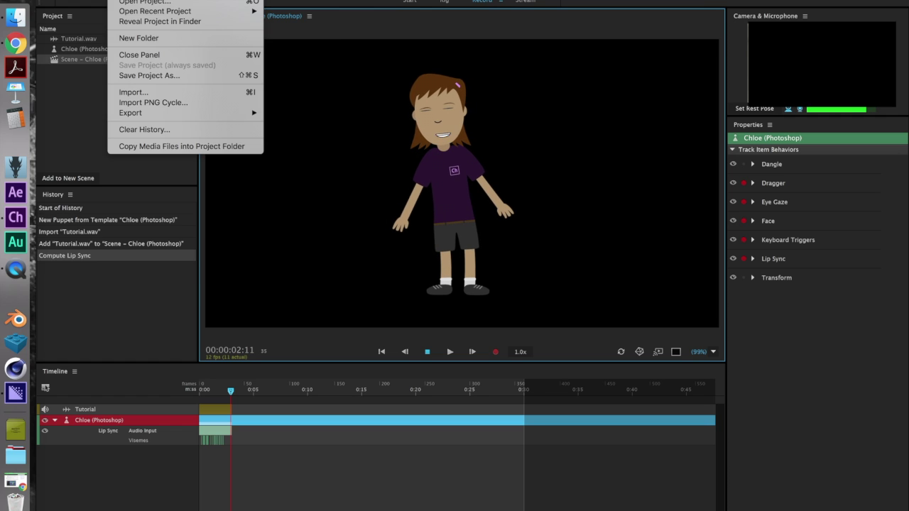
{"action": "mouse_move", "coordinate": [131, 114]}
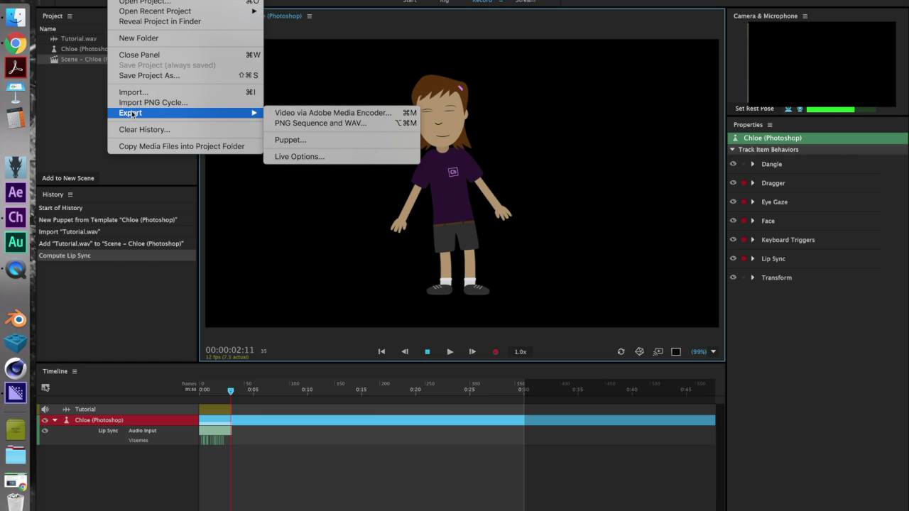
{"action": "left_click", "coordinate": [273, 113]}
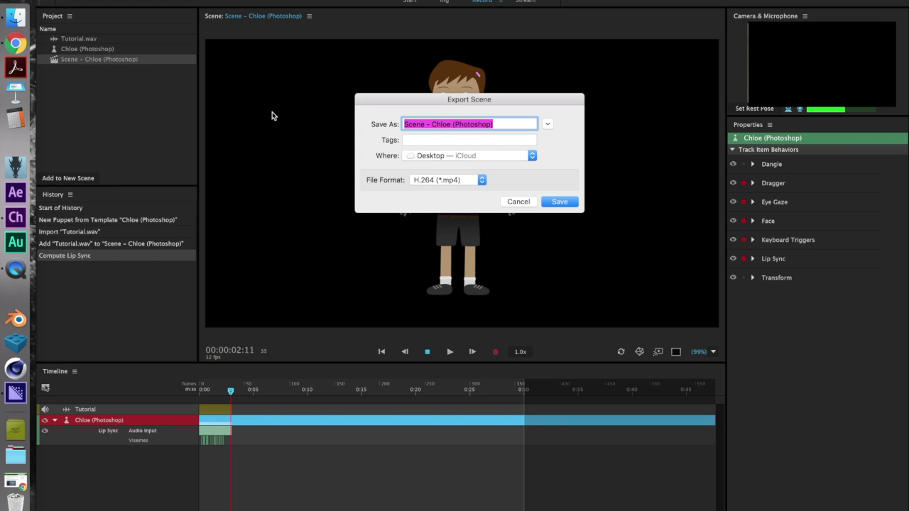
{"action": "left_click", "coordinate": [560, 201]}
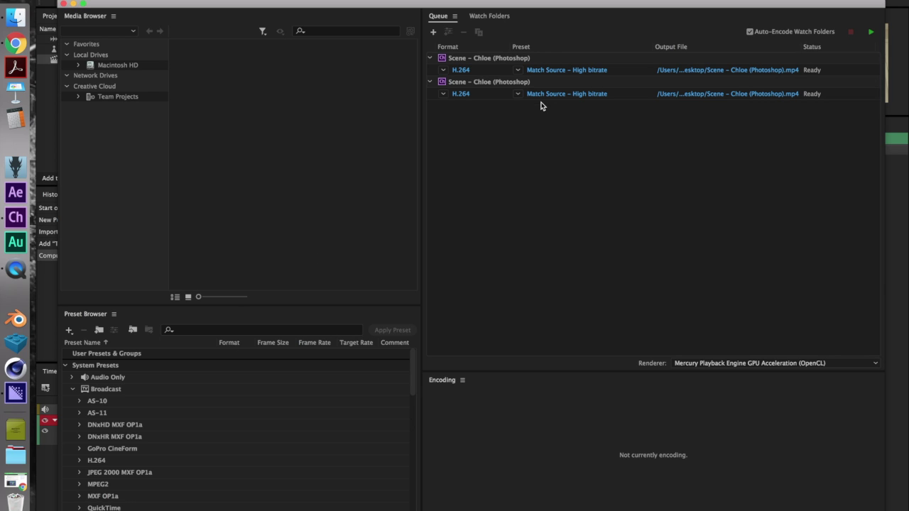
Step: Remove the duplicate Scene - Chloe (Photoshop) job from the Media Encoder queue and encode the remaining one
{"action": "left_click", "coordinate": [448, 60]}
{"action": "key", "text": "Delete"}
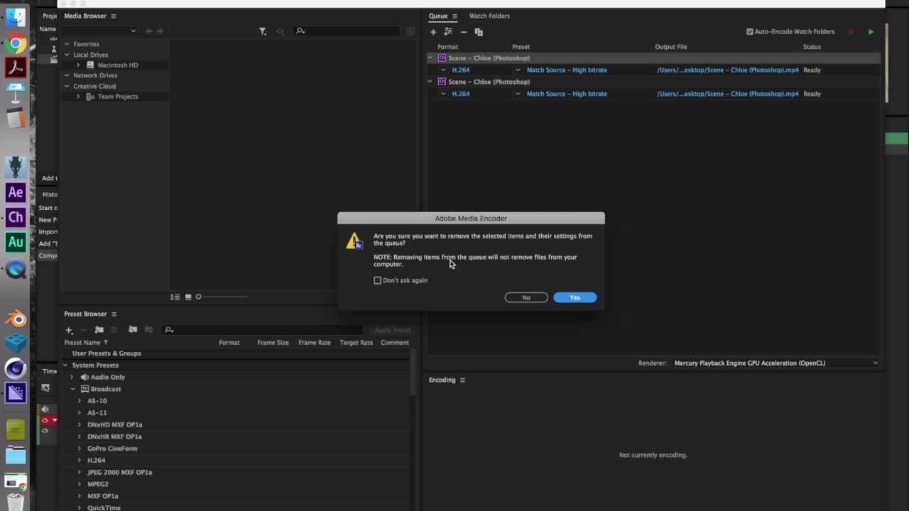
{"action": "left_click", "coordinate": [574, 298]}
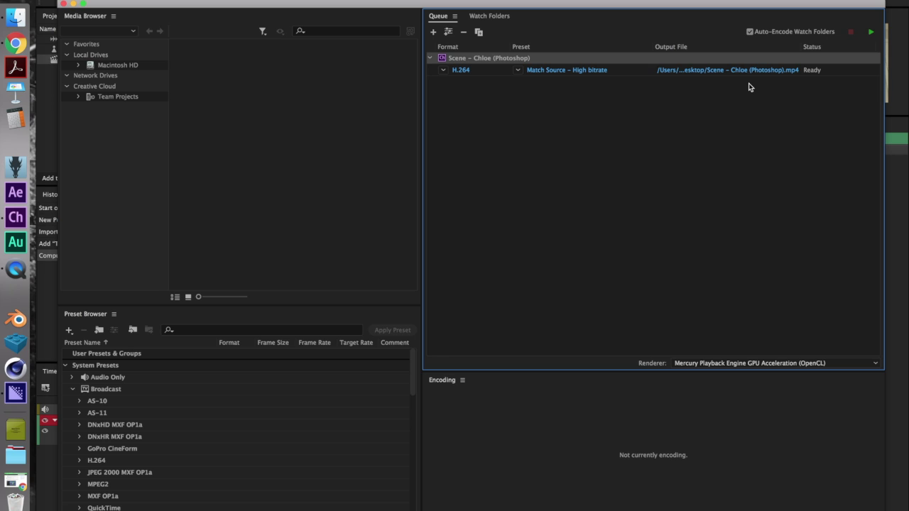
{"action": "left_click", "coordinate": [871, 34]}
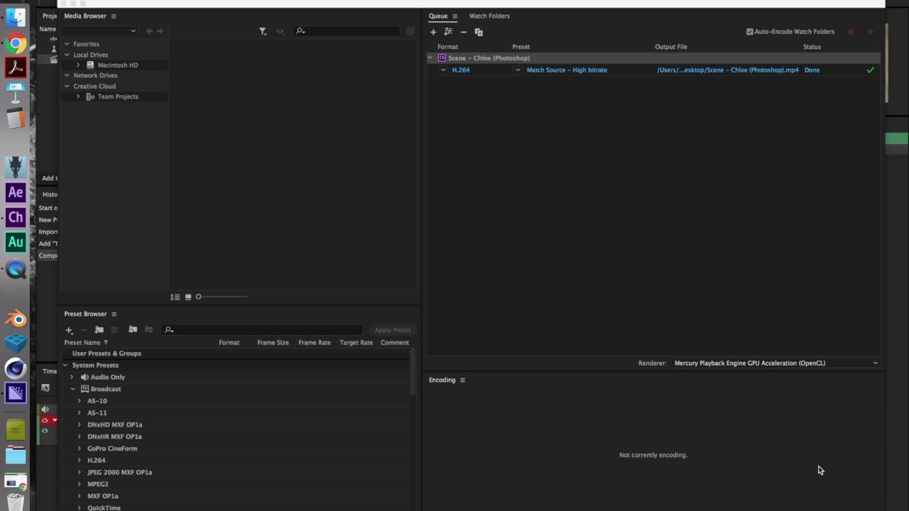
{"action": "key", "text": "super+w"}
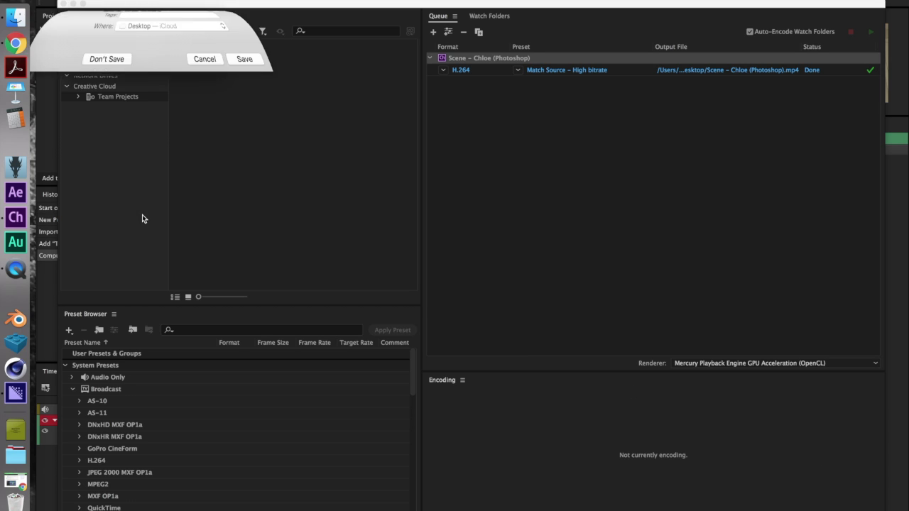
{"action": "left_click", "coordinate": [209, 132]}
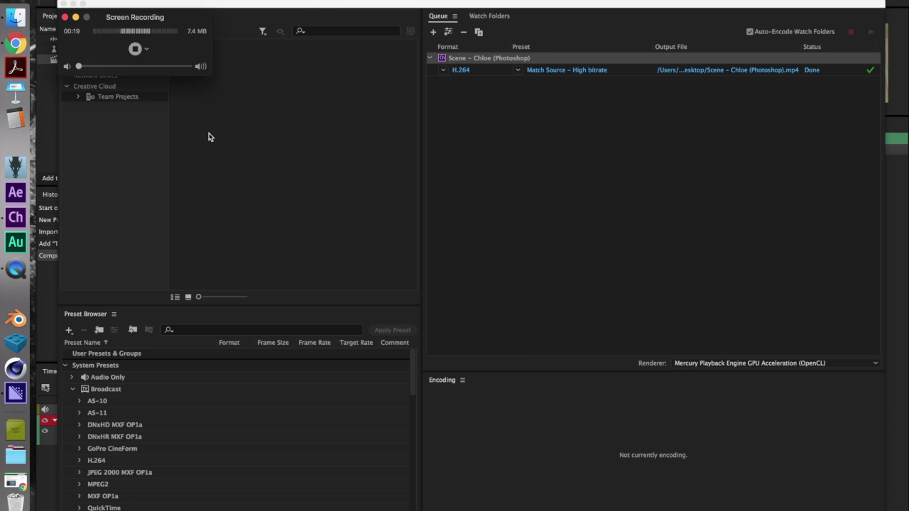
{"action": "left_click", "coordinate": [303, 178]}
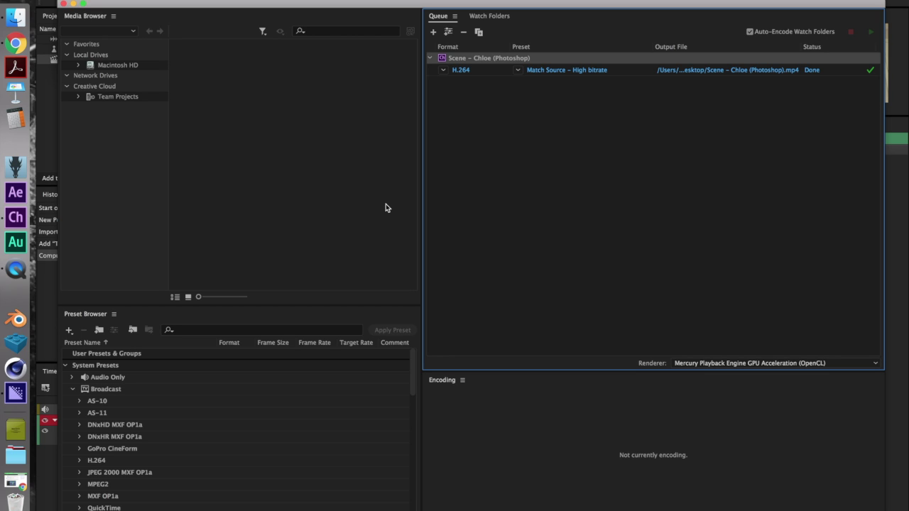
Step: Clear the open windows off the desktop and select the exported Scene - Chloe (Photoshop).mp4
{"action": "left_click", "coordinate": [42, 370]}
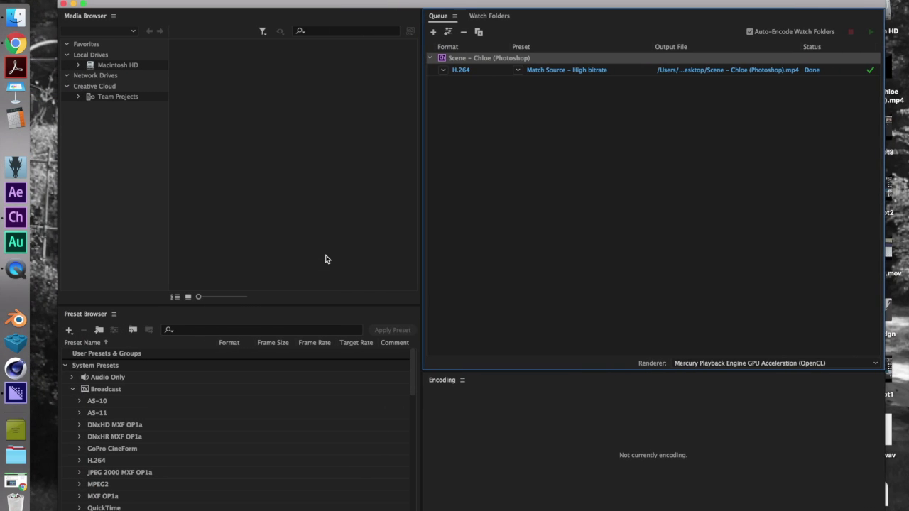
{"action": "left_click", "coordinate": [74, 4]}
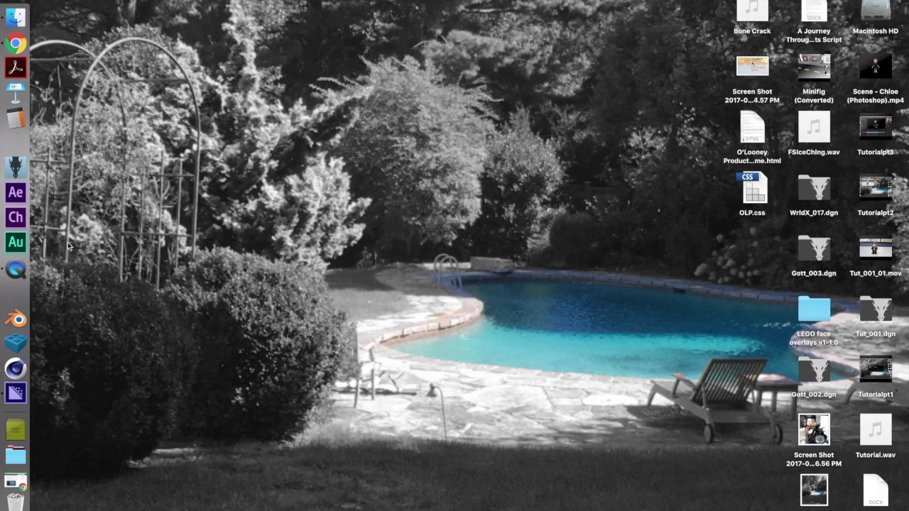
{"action": "left_click", "coordinate": [880, 101]}
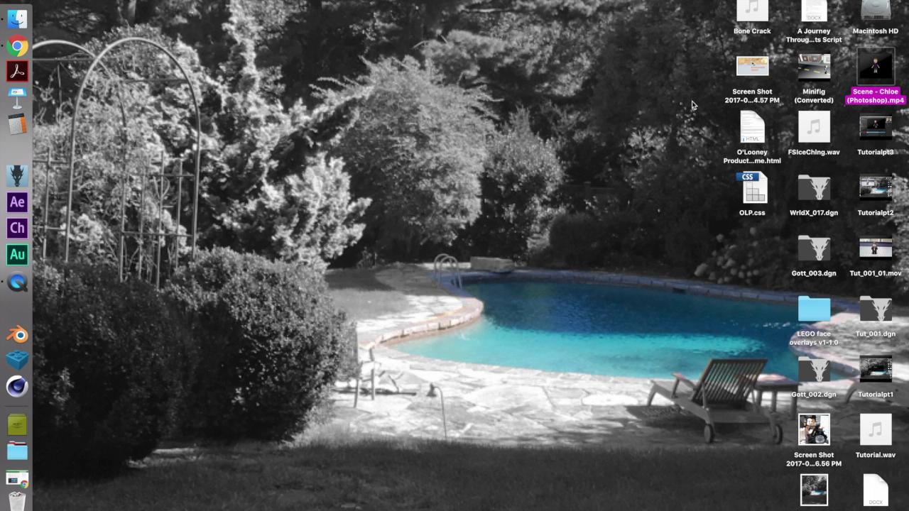
Step: Open After Effects and start a new project from its Start window
{"action": "left_click", "coordinate": [17, 202]}
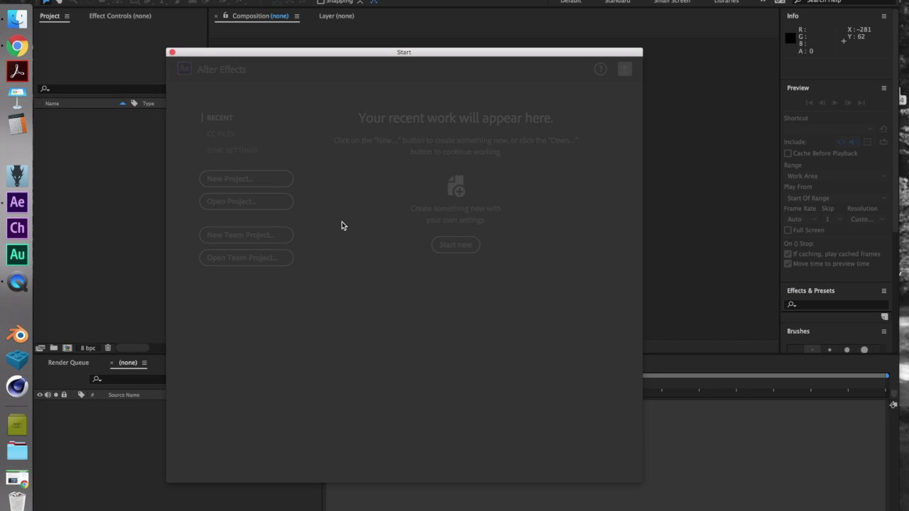
{"action": "left_click_drag", "start_coordinate": [397, 51], "coordinate": [468, 45]}
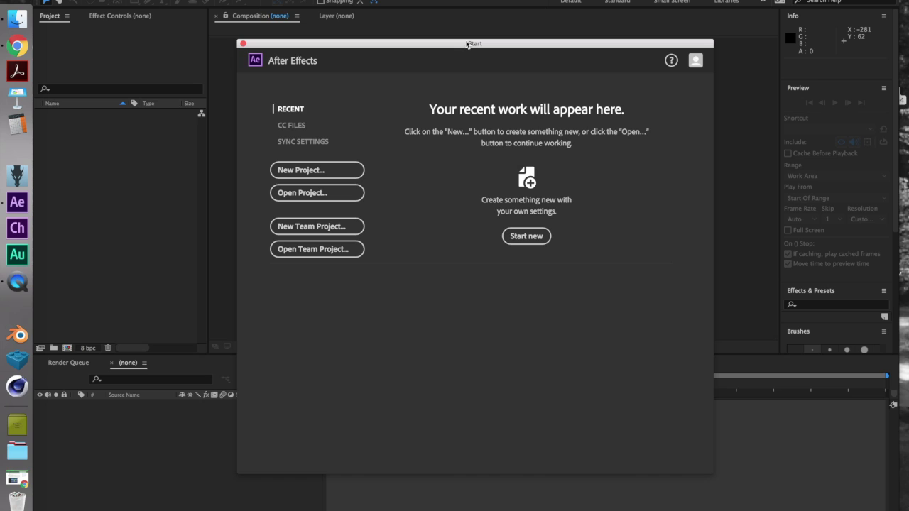
{"action": "left_click", "coordinate": [357, 172]}
{"action": "left_click", "coordinate": [319, 195]}
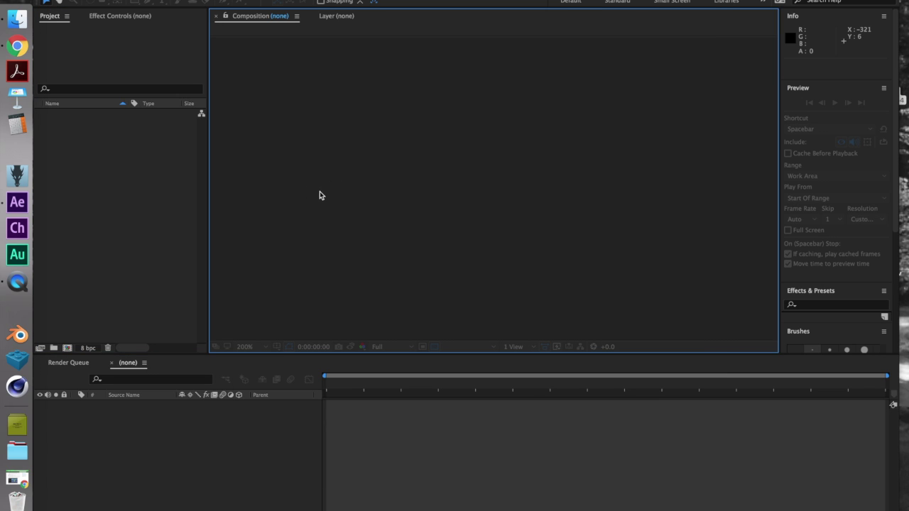
Step: Import Tut_001_01.mov from the Desktop into the After Effects project
{"action": "left_click", "coordinate": [106, 1]}
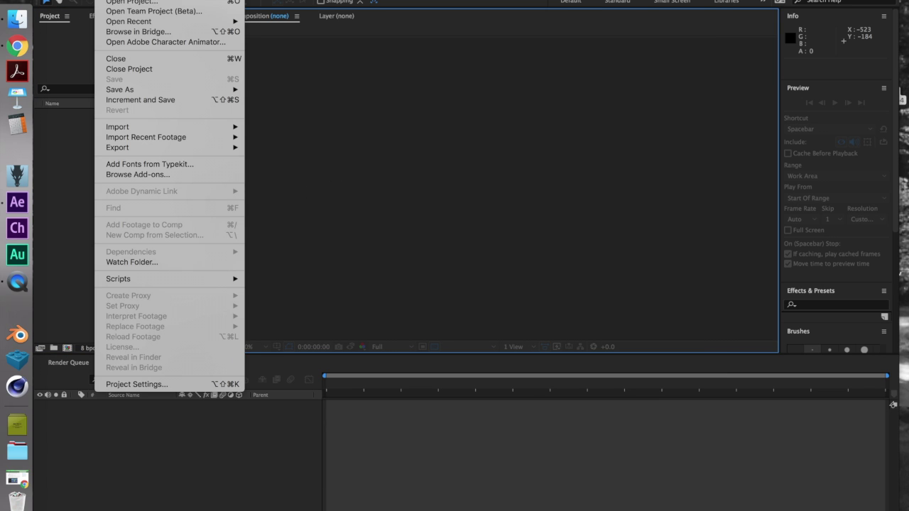
{"action": "left_click", "coordinate": [255, 126]}
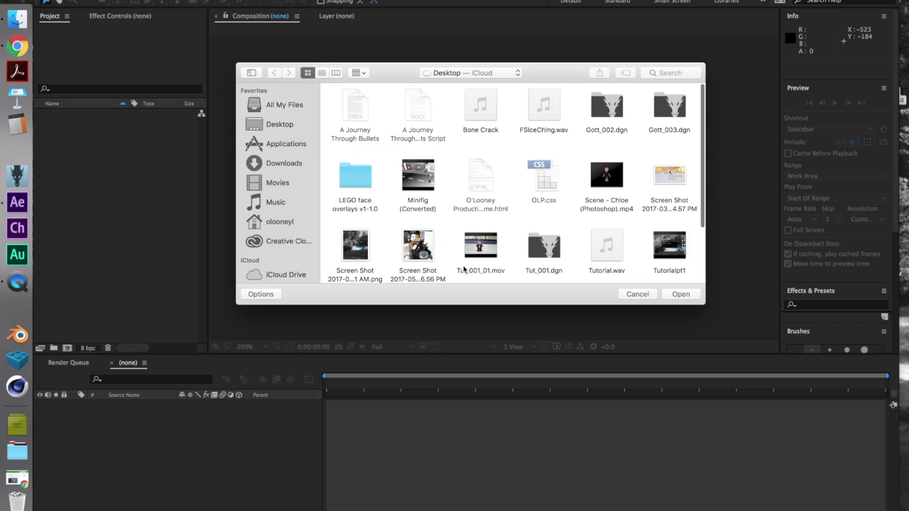
{"action": "scroll", "coordinate": [464, 268], "scroll_direction": "down", "scroll_amount": 2}
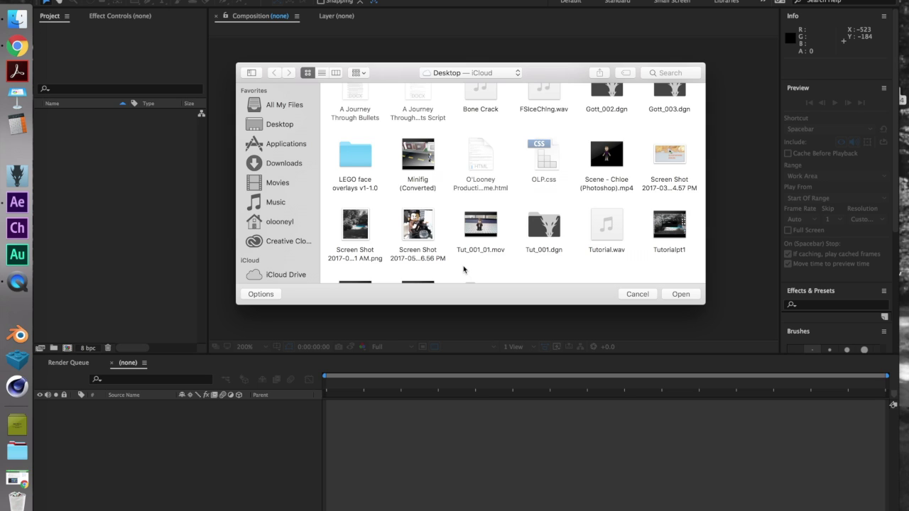
{"action": "left_click", "coordinate": [477, 248]}
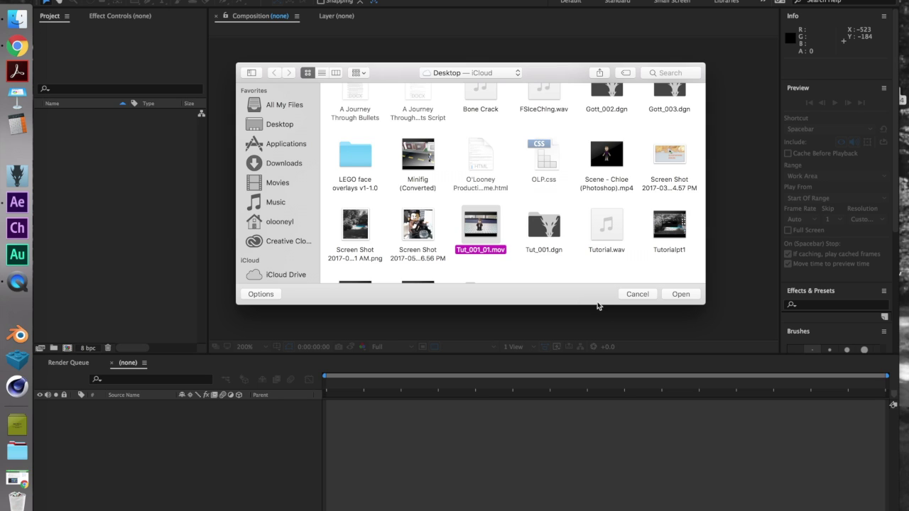
{"action": "left_click", "coordinate": [678, 294]}
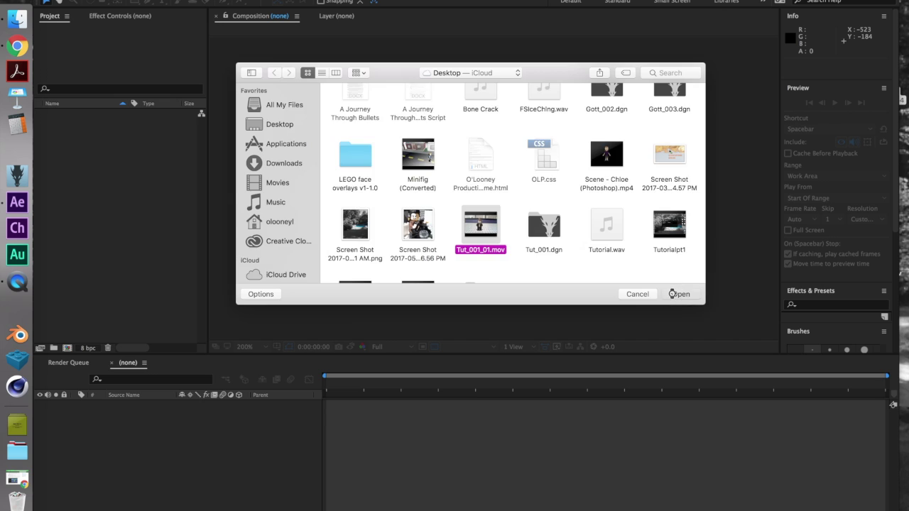
Step: Create a composition from Tut_001_01.mov, scrub through the minifigure clip and return the playhead to the start
{"action": "left_click_drag", "start_coordinate": [71, 110], "coordinate": [99, 428]}
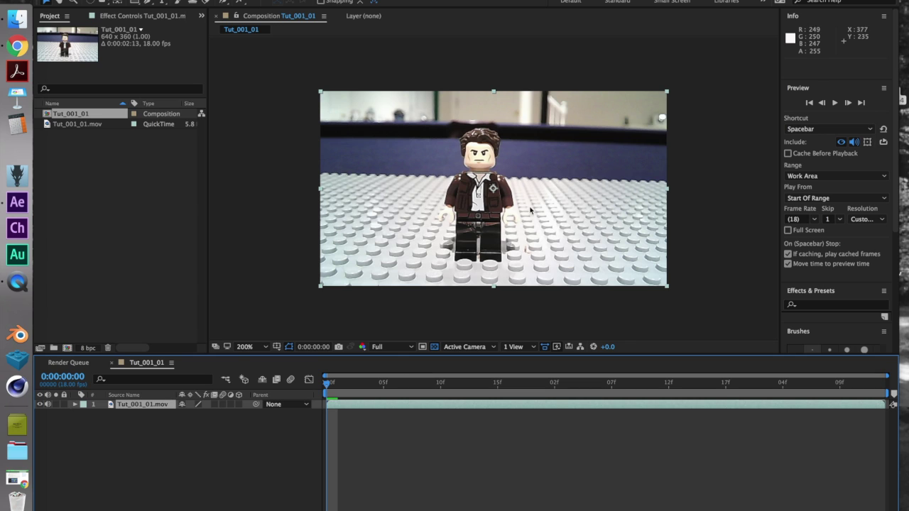
{"action": "left_click", "coordinate": [525, 387]}
{"action": "left_click_drag", "start_coordinate": [522, 387], "coordinate": [328, 386]}
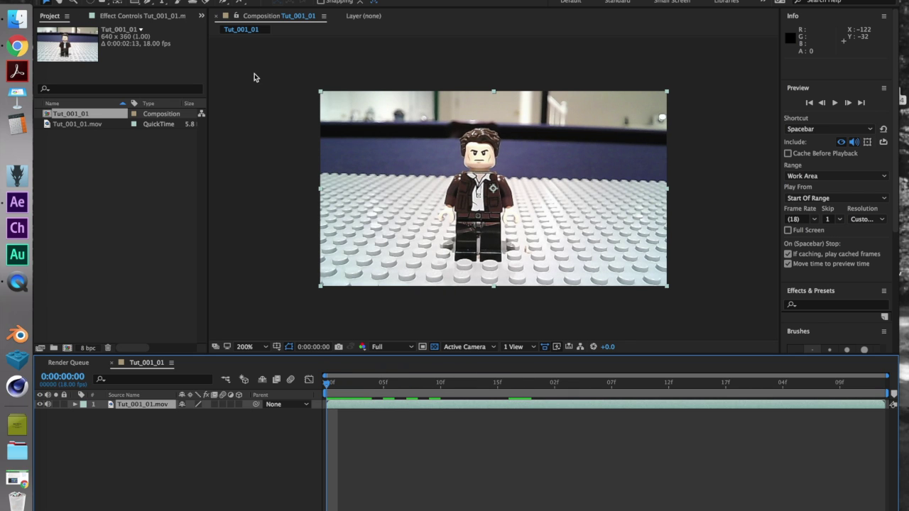
Step: Import Scene - Chloe (Photoshop).mp4 from the Desktop and add it above the Tut_001_01.mov layer in the composition
{"action": "key", "text": "super+i"}
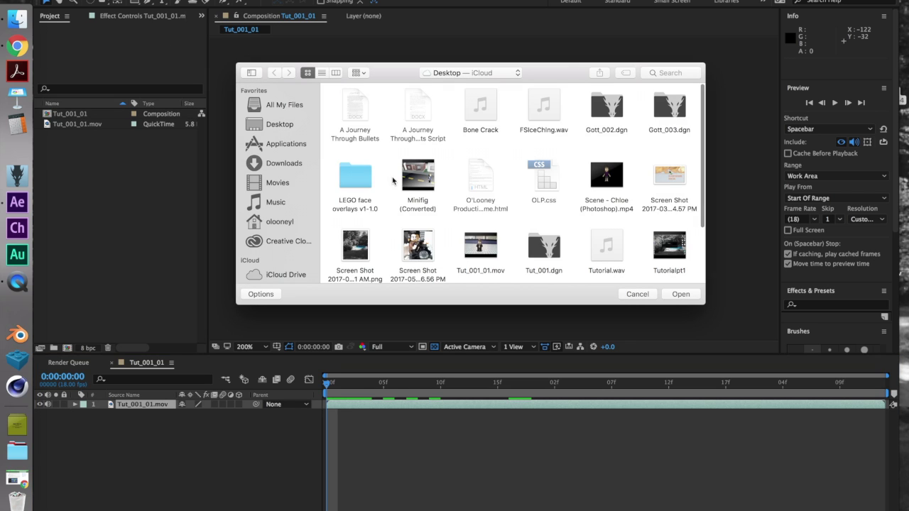
{"action": "scroll", "coordinate": [487, 247], "scroll_direction": "down", "scroll_amount": 1}
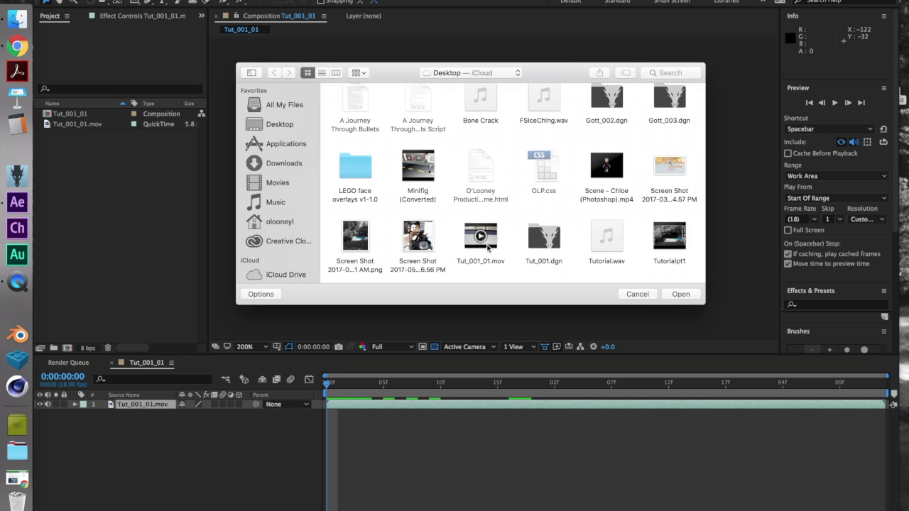
{"action": "left_click", "coordinate": [610, 209]}
{"action": "left_click", "coordinate": [675, 294]}
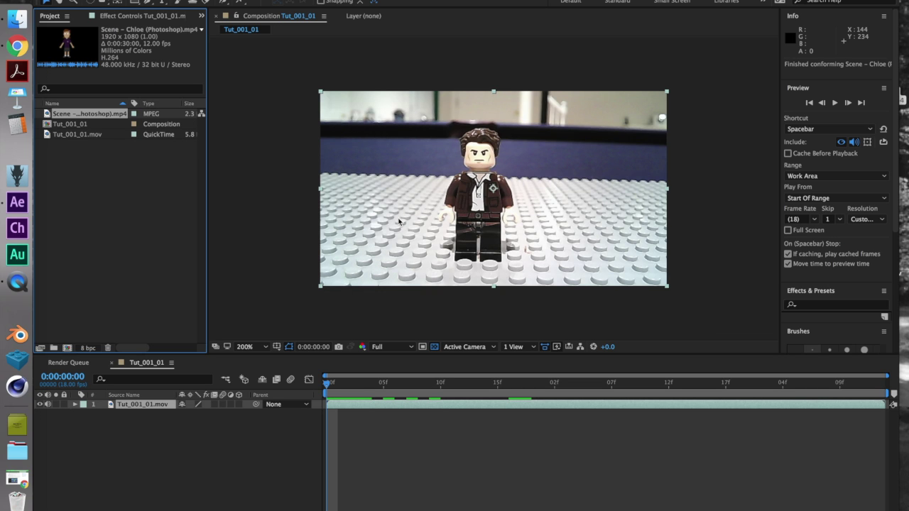
{"action": "left_click_drag", "start_coordinate": [84, 119], "coordinate": [497, 319]}
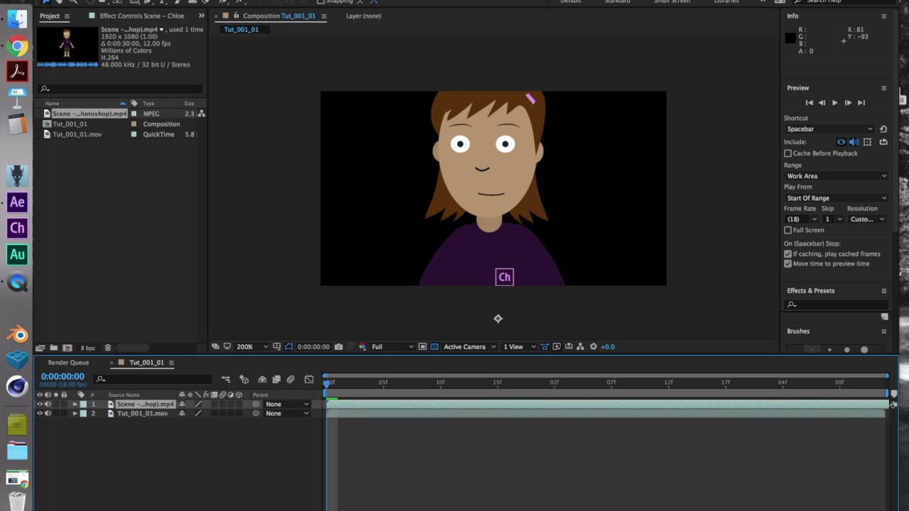
Step: Draw a closed four-point Pen mask around Chloe's mouth on the Scene - Chloe (Photoshop).mp4 layer
{"action": "left_click", "coordinate": [149, 3]}
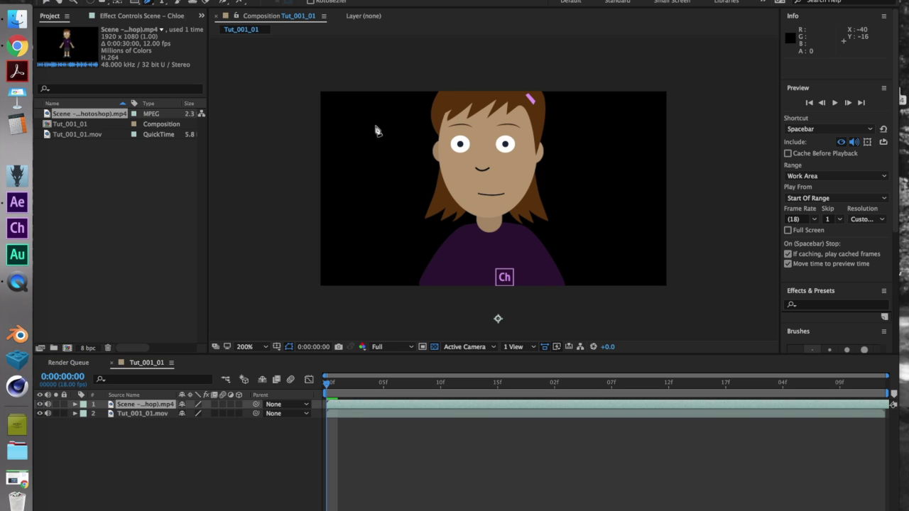
{"action": "left_click", "coordinate": [469, 183]}
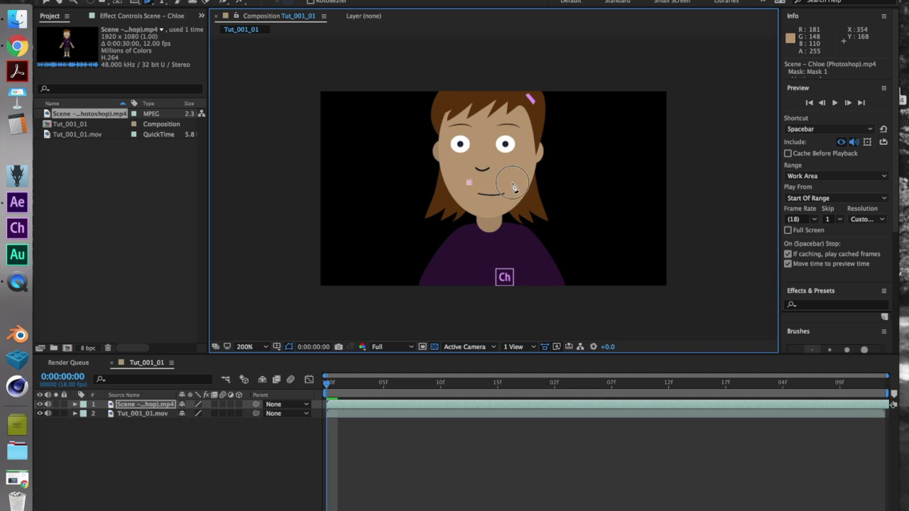
{"action": "left_click", "coordinate": [512, 182]}
{"action": "left_click", "coordinate": [514, 198]}
{"action": "left_click", "coordinate": [470, 203]}
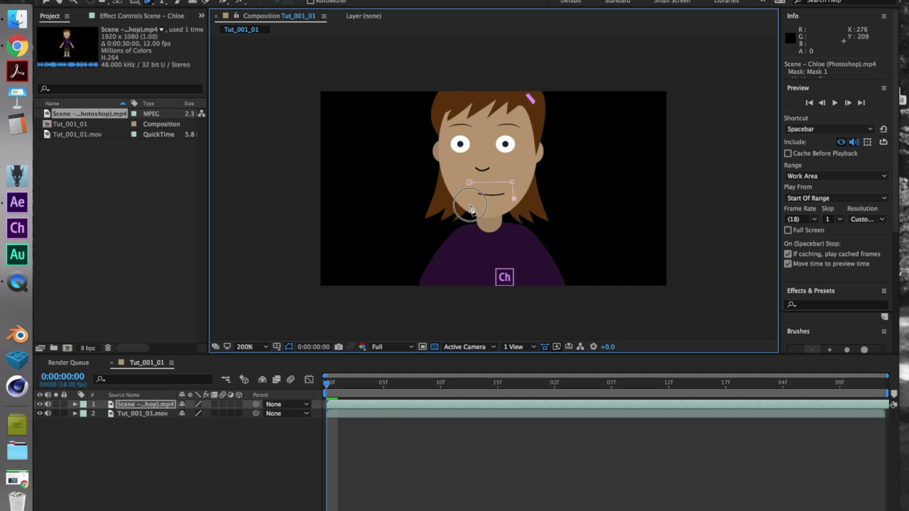
{"action": "left_click", "coordinate": [468, 180]}
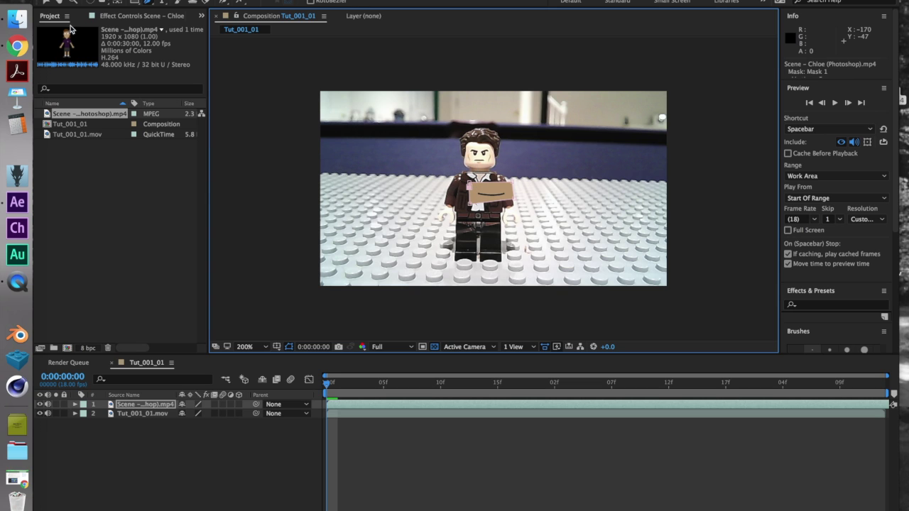
Step: Switch to the Selection tool and apply the obsolete Color Key effect to the masked Chloe mouth layer
{"action": "left_click", "coordinate": [46, 3]}
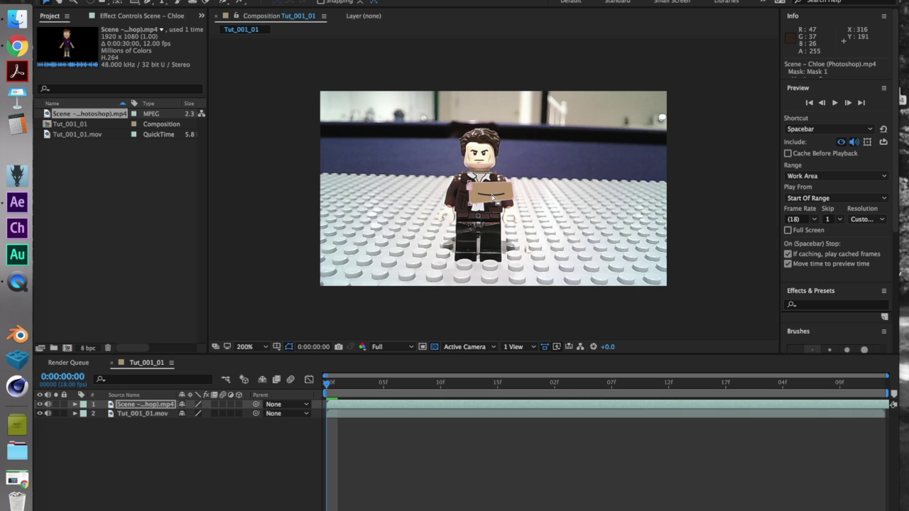
{"action": "left_click", "coordinate": [492, 199]}
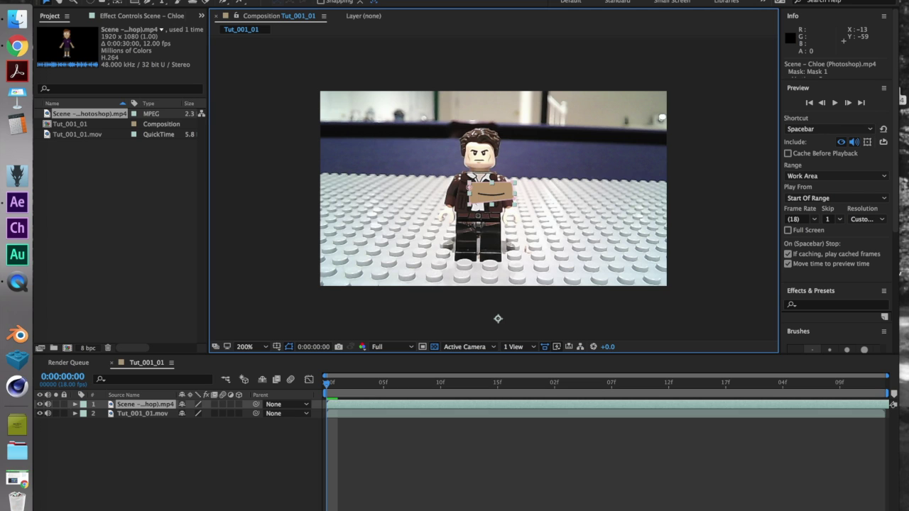
{"action": "left_click", "coordinate": [242, 1]}
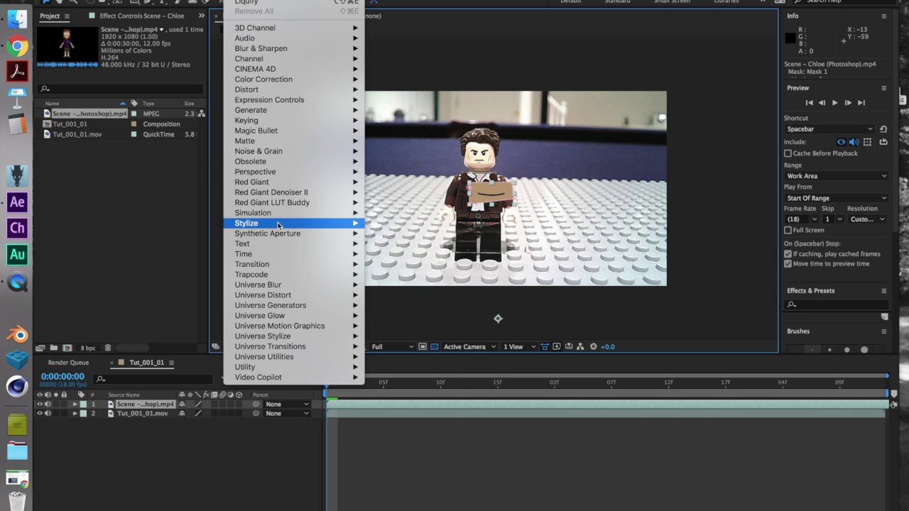
{"action": "mouse_move", "coordinate": [252, 161]}
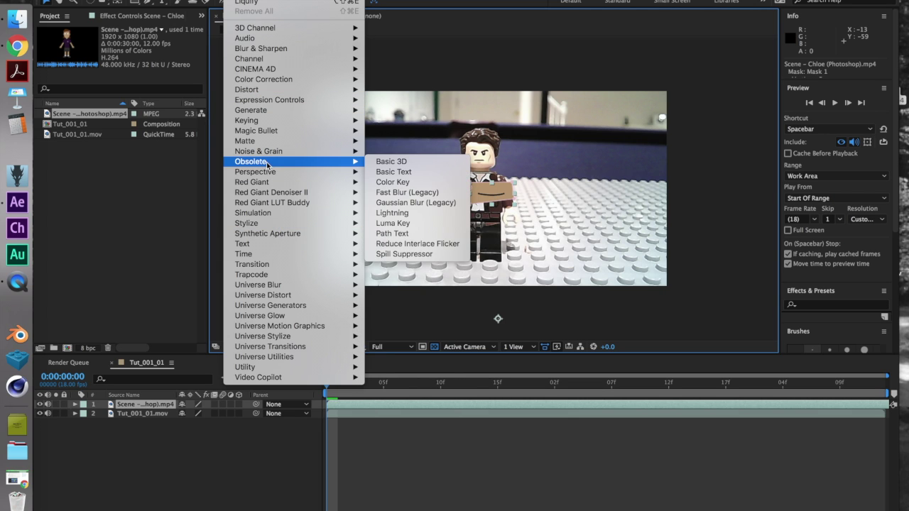
{"action": "left_click", "coordinate": [394, 180]}
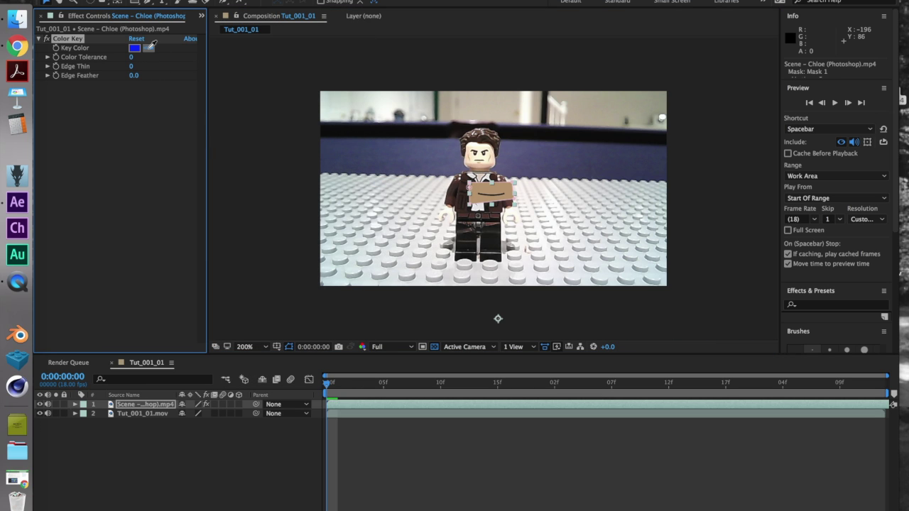
Step: Key out the mouth's skin tone with a Color Tolerance of 21 and move the mouth layer onto the minifigure's face
{"action": "left_click", "coordinate": [501, 186]}
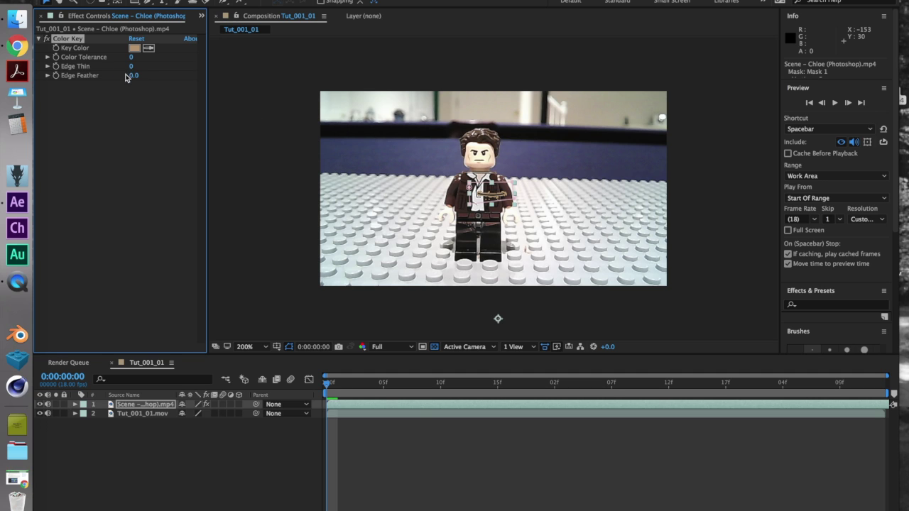
{"action": "left_click", "coordinate": [134, 59]}
{"action": "left_click_drag", "start_coordinate": [135, 63], "coordinate": [143, 62]}
{"action": "left_click_drag", "start_coordinate": [498, 318], "coordinate": [489, 299]}
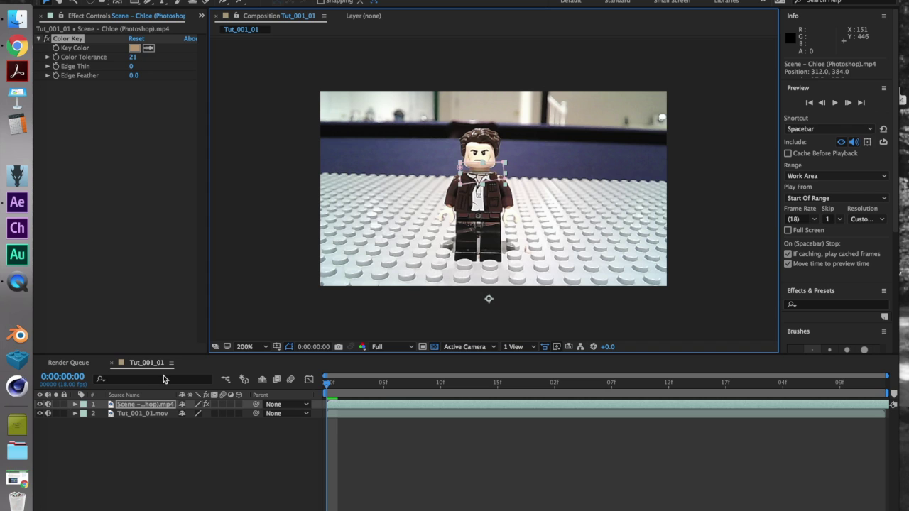
Step: Create a black 640 x 360 px solid named Black Solid 1 in the Tut_001_01 composition
{"action": "key", "text": "super+y"}
{"action": "left_click", "coordinate": [246, 307]}
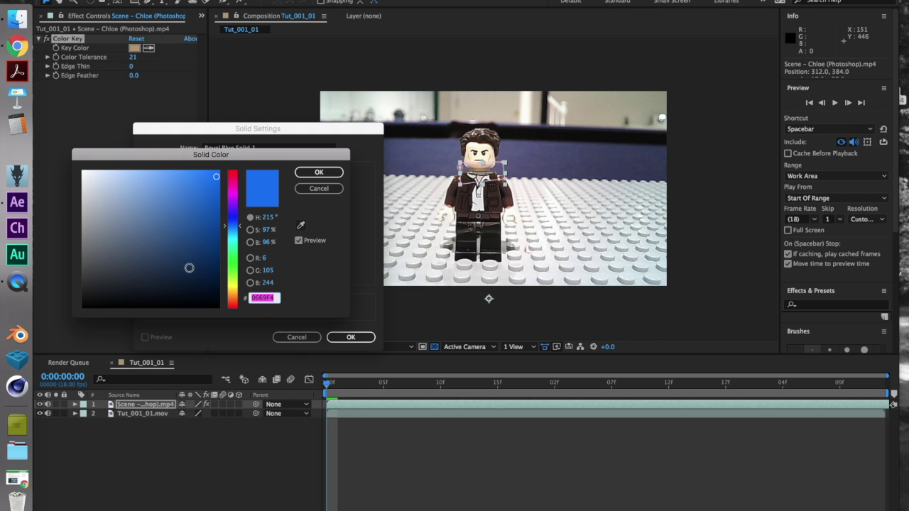
{"action": "left_click", "coordinate": [217, 307]}
{"action": "left_click", "coordinate": [210, 308]}
{"action": "left_click", "coordinate": [318, 173]}
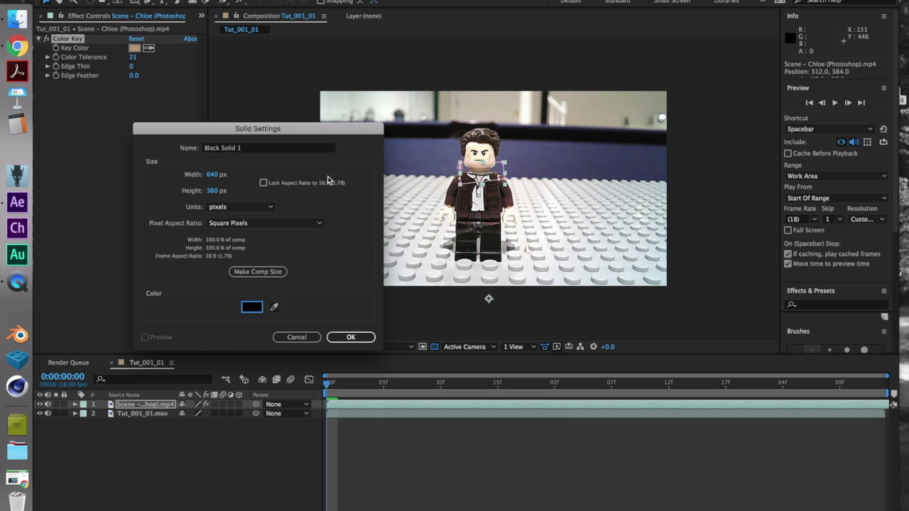
{"action": "left_click", "coordinate": [350, 338]}
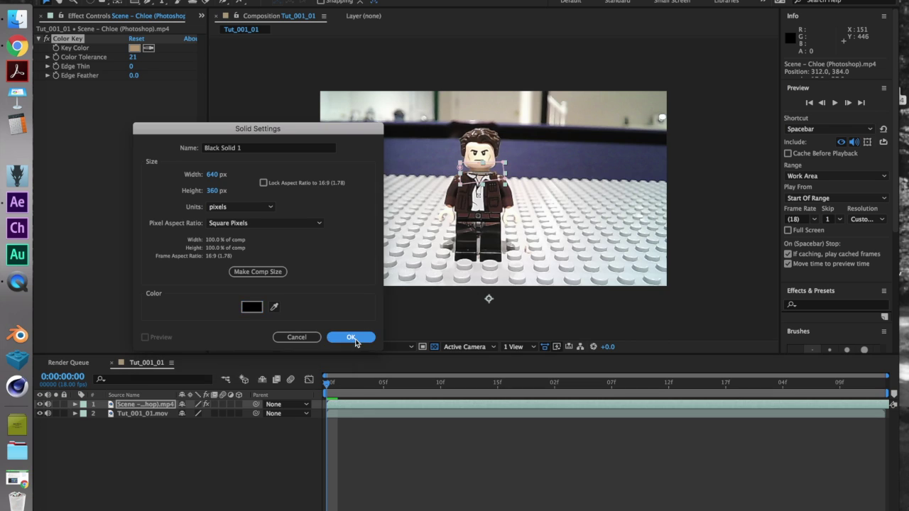
Step: Search the effects for "grid", undock the Effects & Presets panel and apply the Generate Grid effect to Black Solid 1
{"action": "left_click", "coordinate": [820, 307]}
{"action": "left_click", "coordinate": [818, 237]}
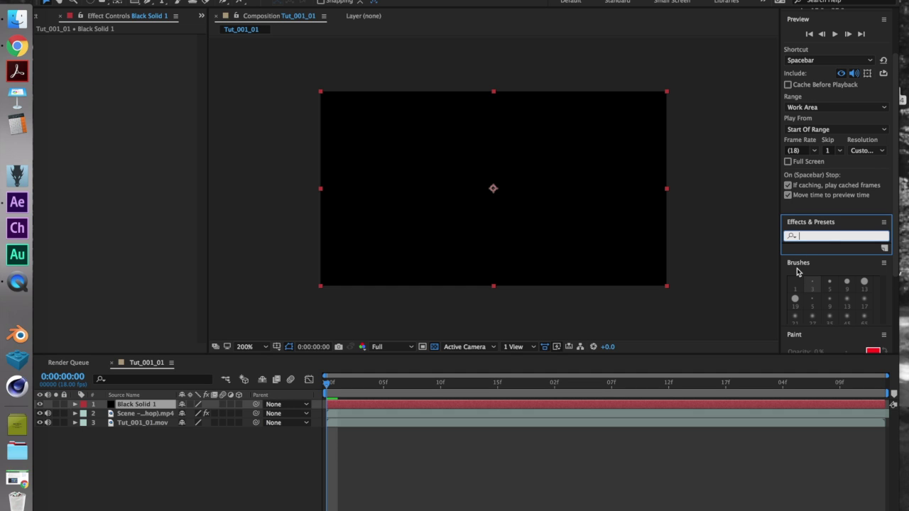
{"action": "type", "text": "grid"}
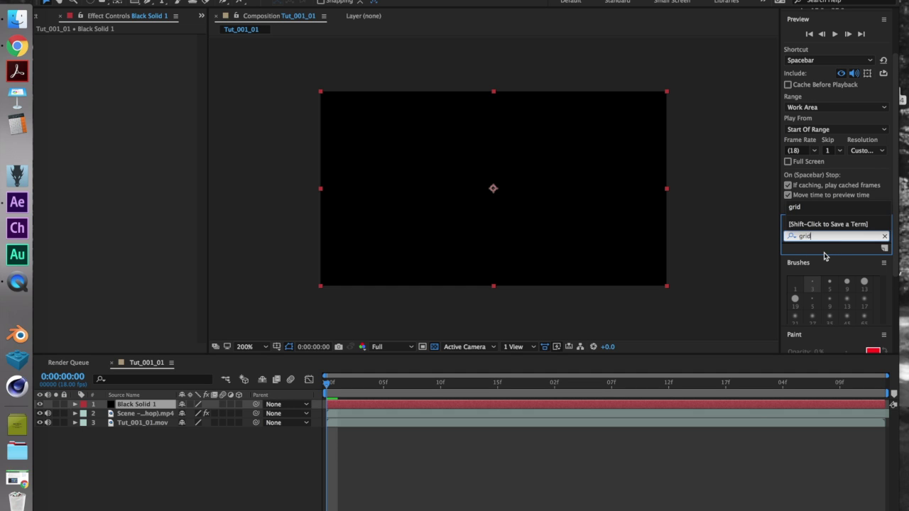
{"action": "left_click", "coordinate": [824, 258]}
{"action": "left_click", "coordinate": [826, 260]}
{"action": "left_click", "coordinate": [883, 222]}
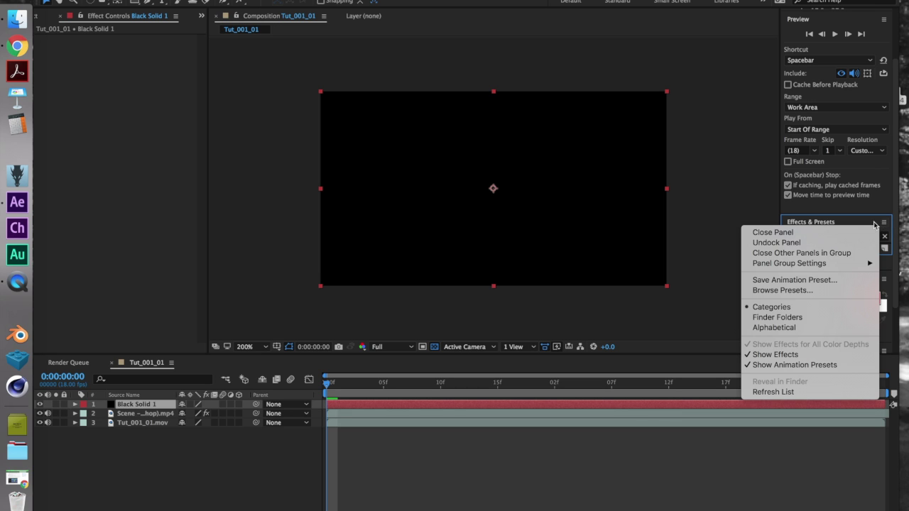
{"action": "left_click", "coordinate": [781, 243]}
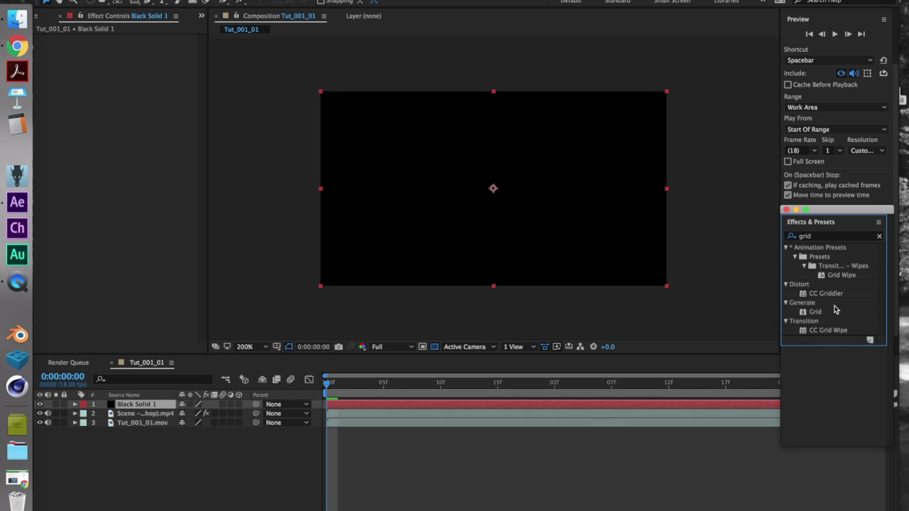
{"action": "left_click", "coordinate": [818, 313]}
{"action": "left_click_drag", "start_coordinate": [820, 315], "coordinate": [554, 229]}
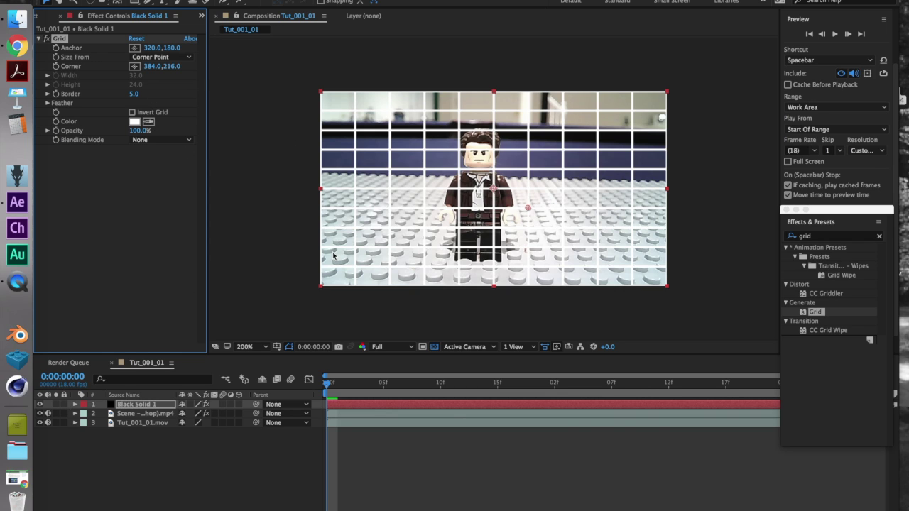
{"action": "left_click", "coordinate": [144, 413]}
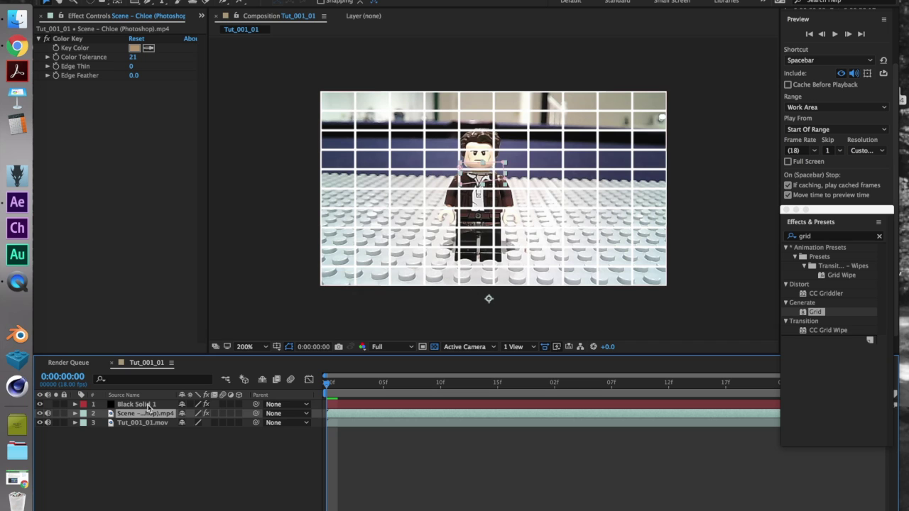
{"action": "left_click", "coordinate": [149, 405], "text": "shift"}
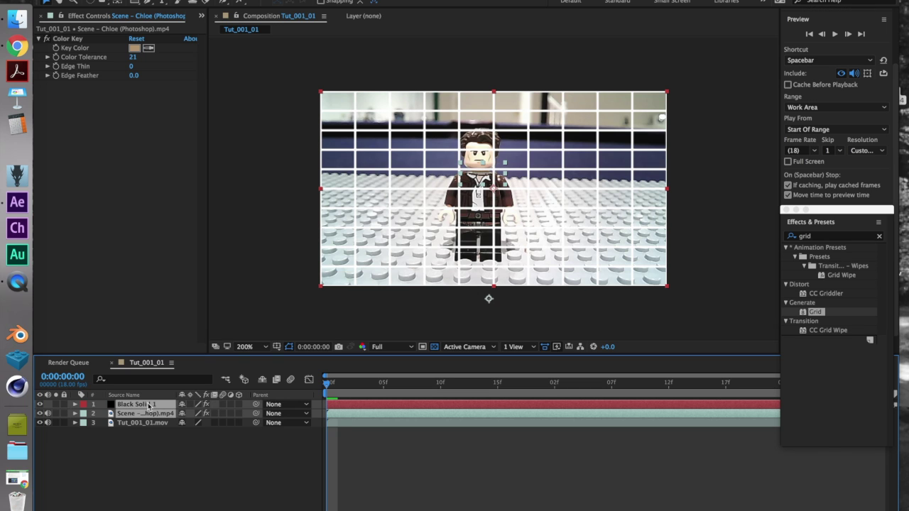
{"action": "right_click", "coordinate": [148, 404]}
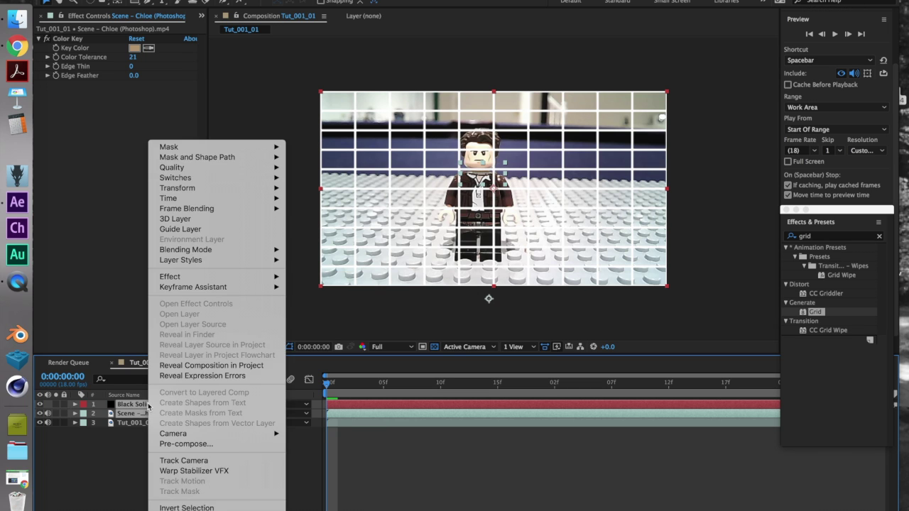
{"action": "key", "text": "Escape"}
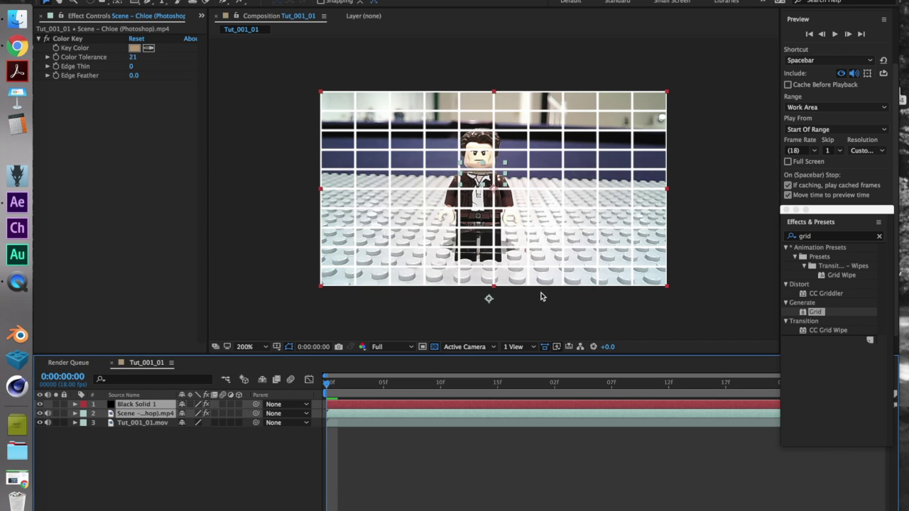
{"action": "left_click_drag", "start_coordinate": [667, 285], "coordinate": [607, 249]}
{"action": "key", "text": "super+z"}
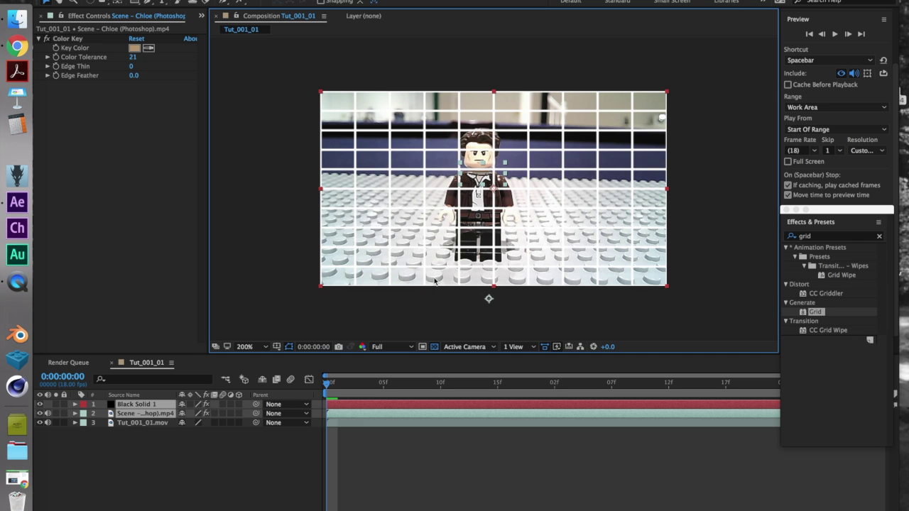
{"action": "left_click", "coordinate": [157, 409]}
{"action": "left_click", "coordinate": [152, 442]}
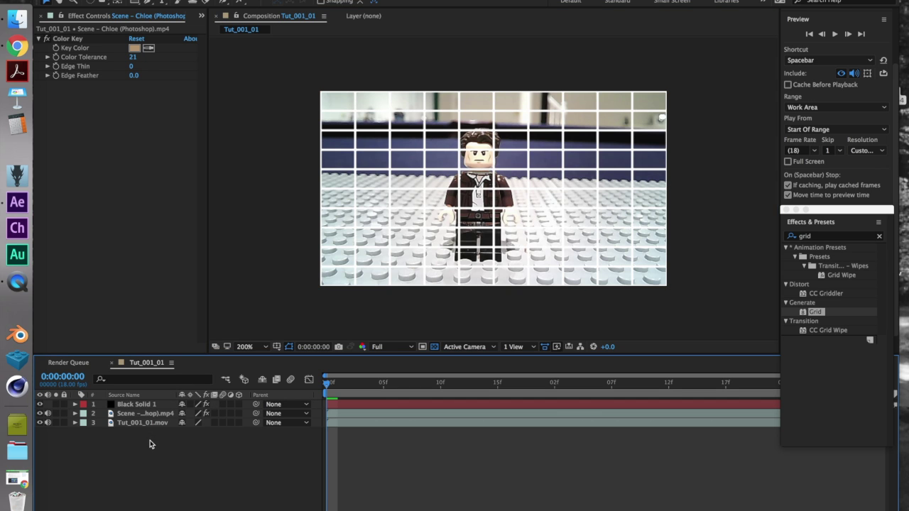
Step: Scale Black Solid 1 down around its centre, and pre-compose it with the Chloe layer as a composition named Mouth
{"action": "left_click", "coordinate": [149, 406]}
{"action": "left_click_drag", "start_coordinate": [667, 286], "coordinate": [603, 248]}
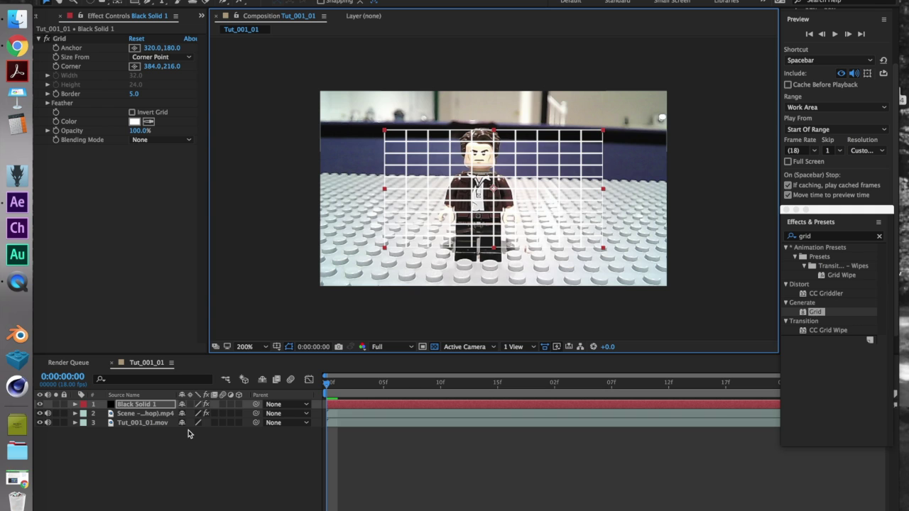
{"action": "right_click", "coordinate": [167, 403]}
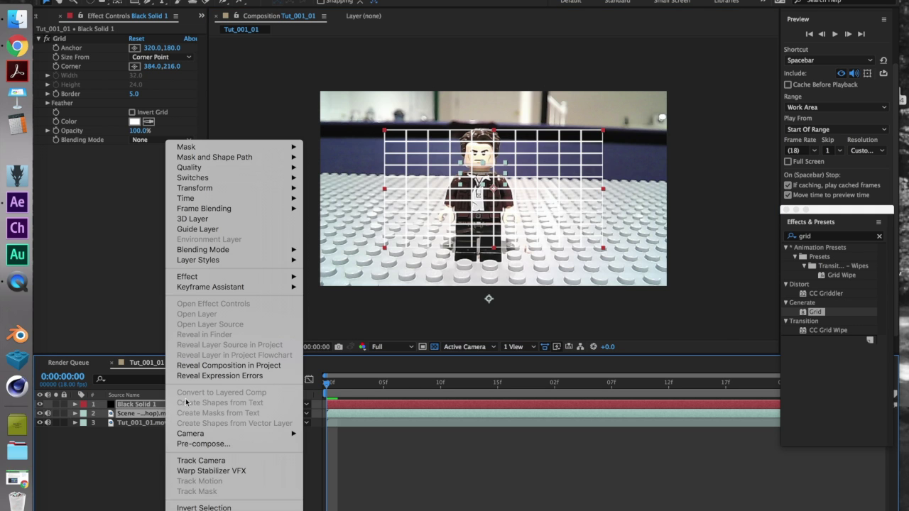
{"action": "left_click", "coordinate": [199, 444]}
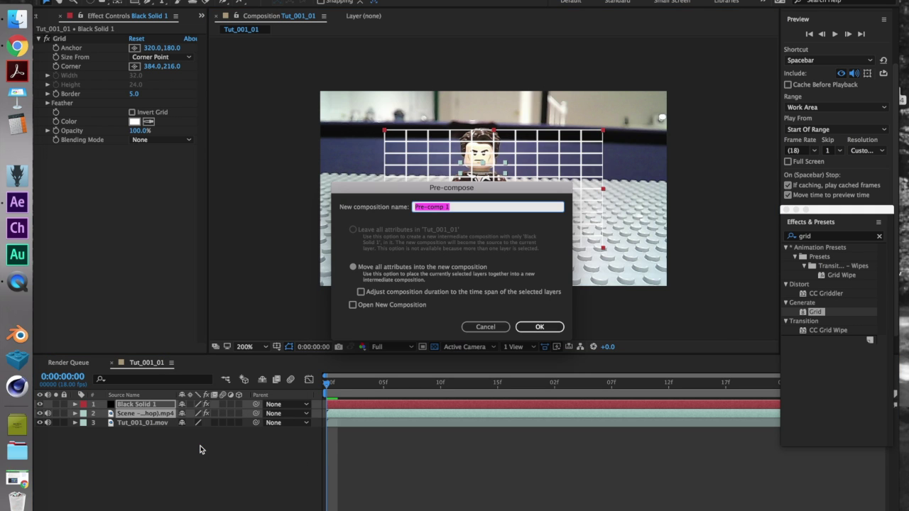
{"action": "type", "text": "Mouth"}
{"action": "key", "text": "Return"}
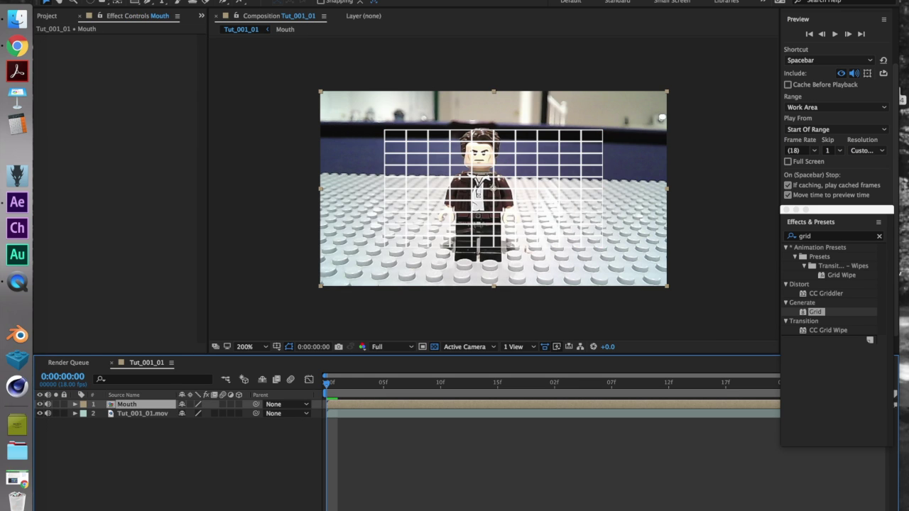
Step: Apply the CC Cylinder perspective effect to the Mouth layer
{"action": "left_click", "coordinate": [238, 0]}
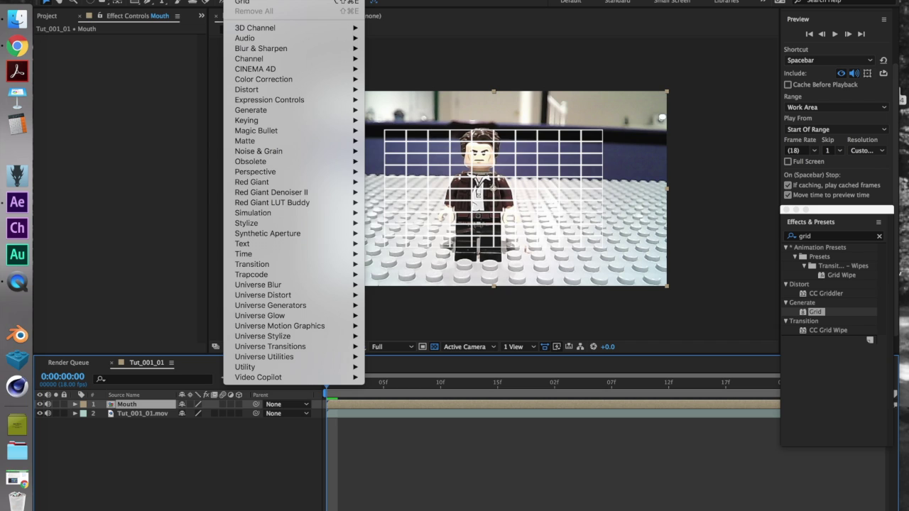
{"action": "mouse_move", "coordinate": [251, 196]}
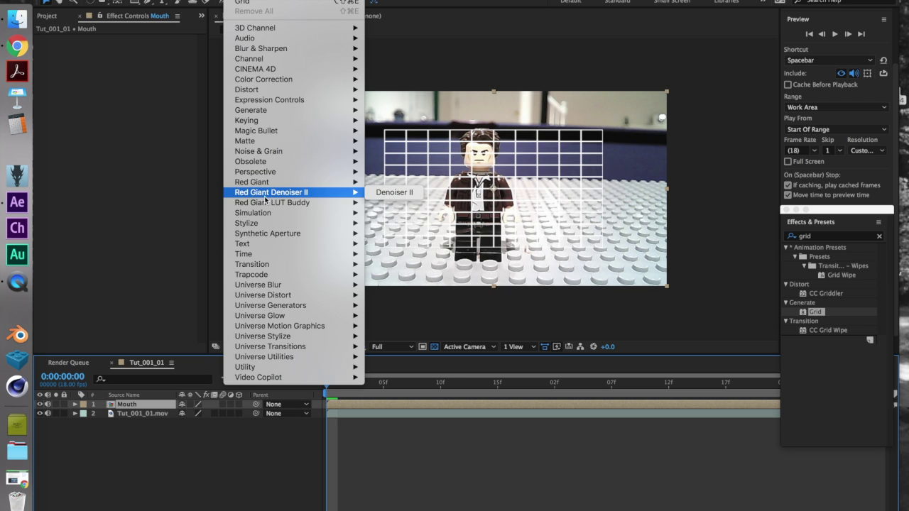
{"action": "mouse_move", "coordinate": [298, 115]}
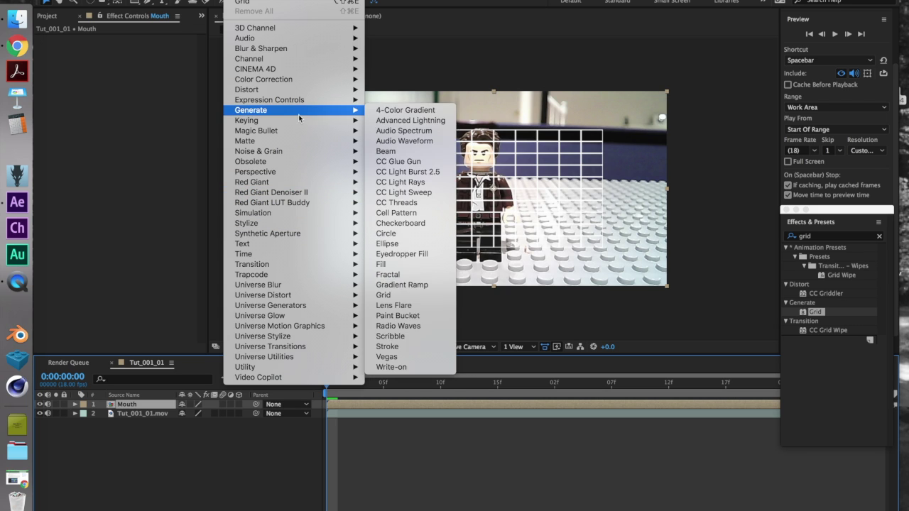
{"action": "mouse_move", "coordinate": [267, 171]}
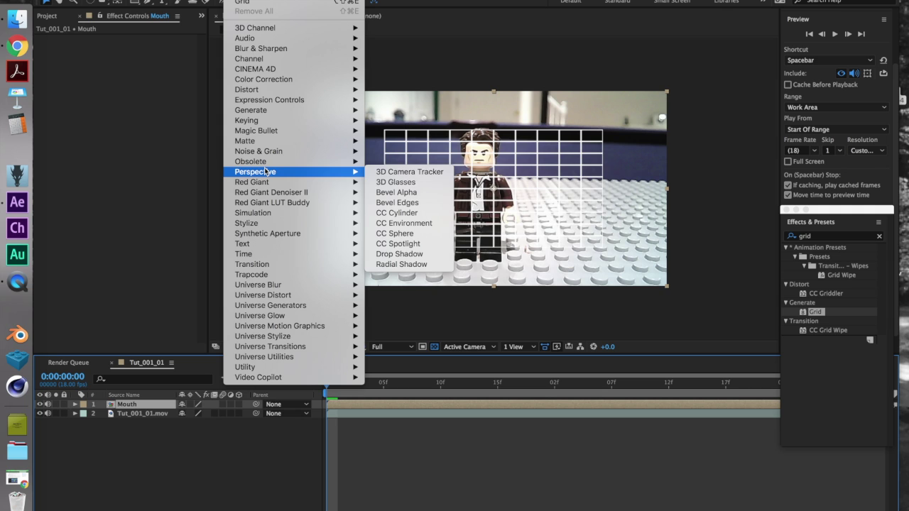
{"action": "left_click", "coordinate": [413, 213]}
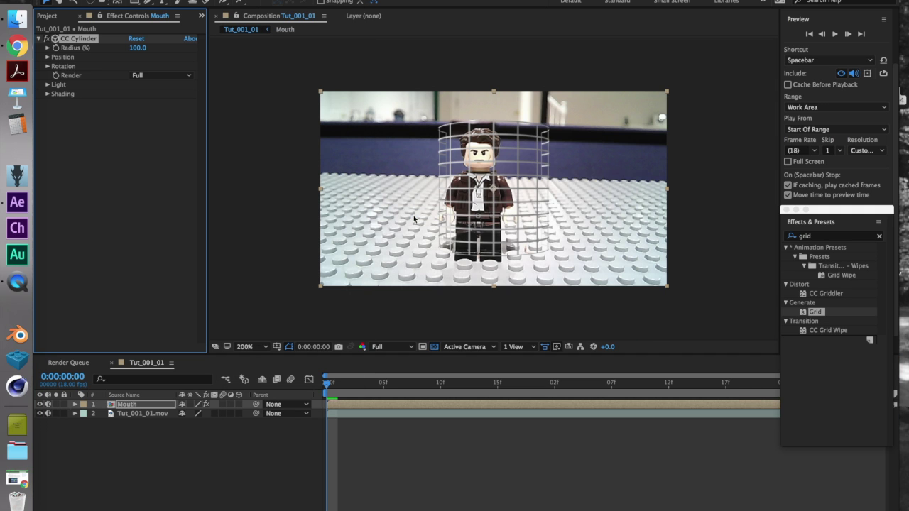
{"action": "left_click_drag", "start_coordinate": [523, 233], "coordinate": [519, 232]}
Step: In the Mouth composition, move Black Solid 1 below the Chloe layer and reposition the mouth at the centre of the grid
{"action": "double_click", "coordinate": [151, 406]}
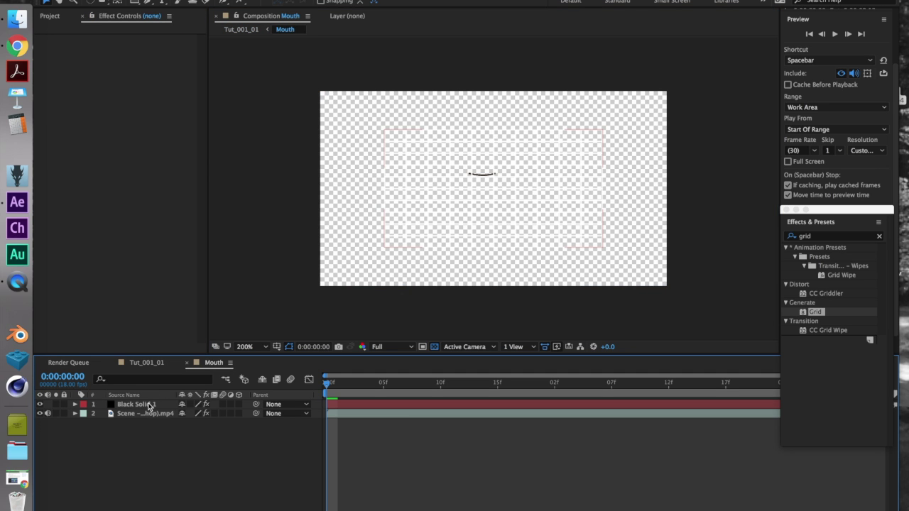
{"action": "left_click_drag", "start_coordinate": [148, 407], "coordinate": [147, 423]}
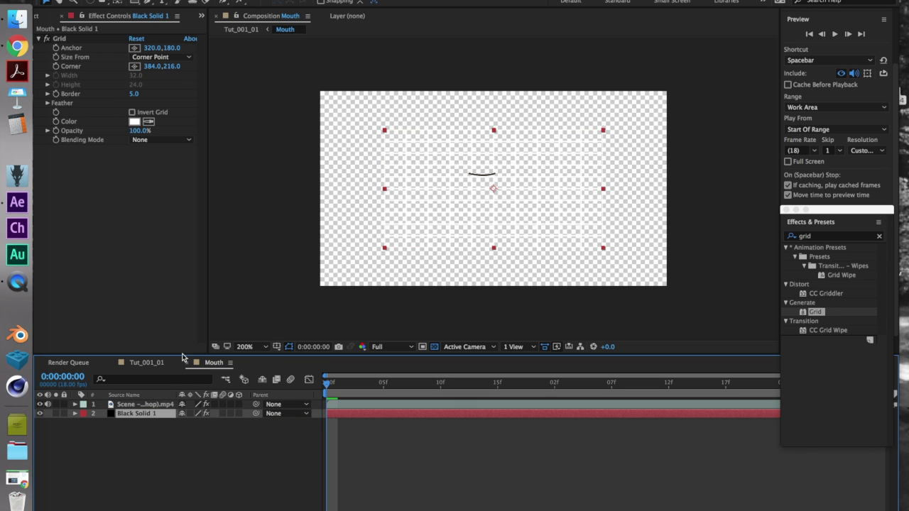
{"action": "left_click", "coordinate": [149, 363]}
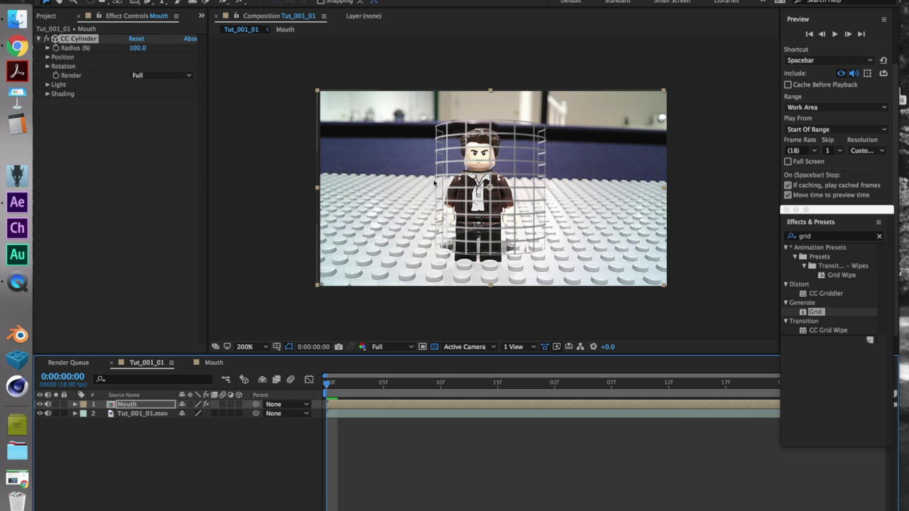
{"action": "left_click", "coordinate": [213, 363]}
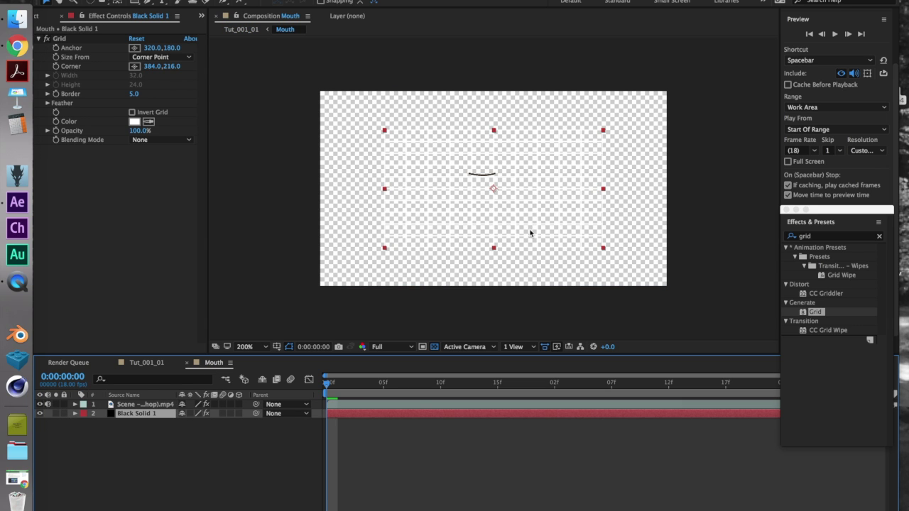
{"action": "left_click", "coordinate": [153, 403]}
{"action": "left_click_drag", "start_coordinate": [488, 299], "coordinate": [500, 310]}
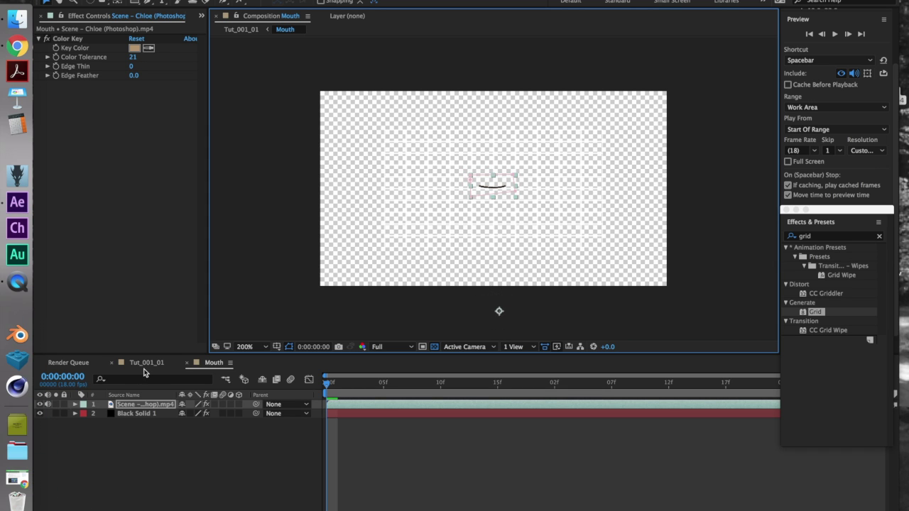
Step: In Tut_001_01, move the Mouth layer up over the minifigure's face and set the CC Cylinder radius to 42%
{"action": "left_click", "coordinate": [146, 363]}
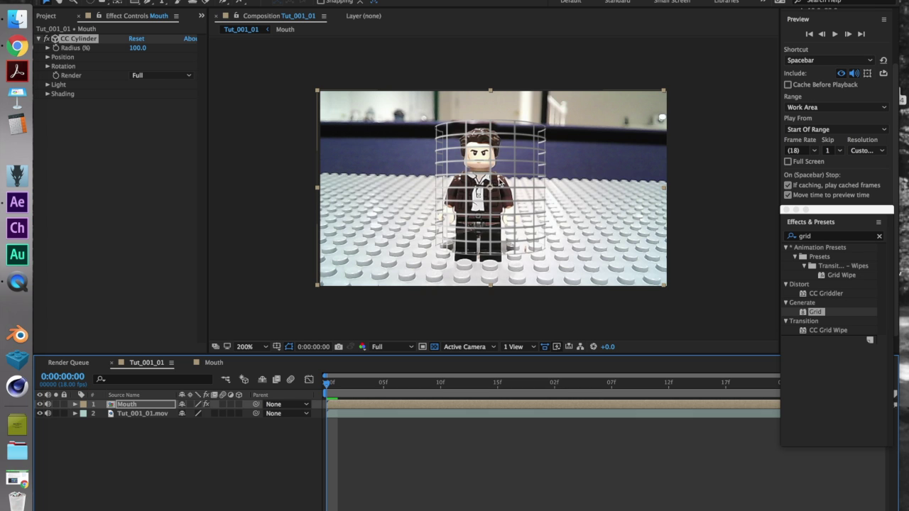
{"action": "left_click_drag", "start_coordinate": [492, 188], "coordinate": [481, 162]}
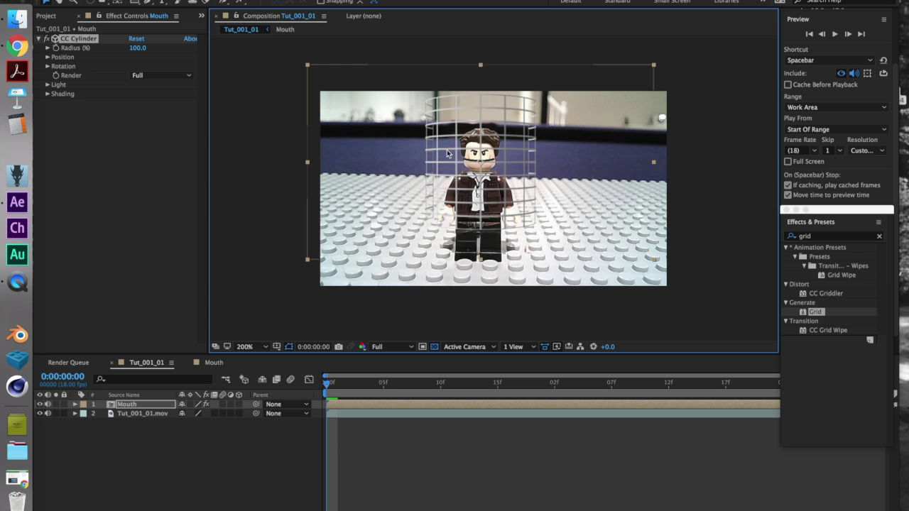
{"action": "mouse_move", "coordinate": [138, 48]}
{"action": "left_mouse_down"}
{"action": "mouse_move", "coordinate": [114, 55]}
{"action": "mouse_move", "coordinate": [131, 56]}
{"action": "left_mouse_up"}
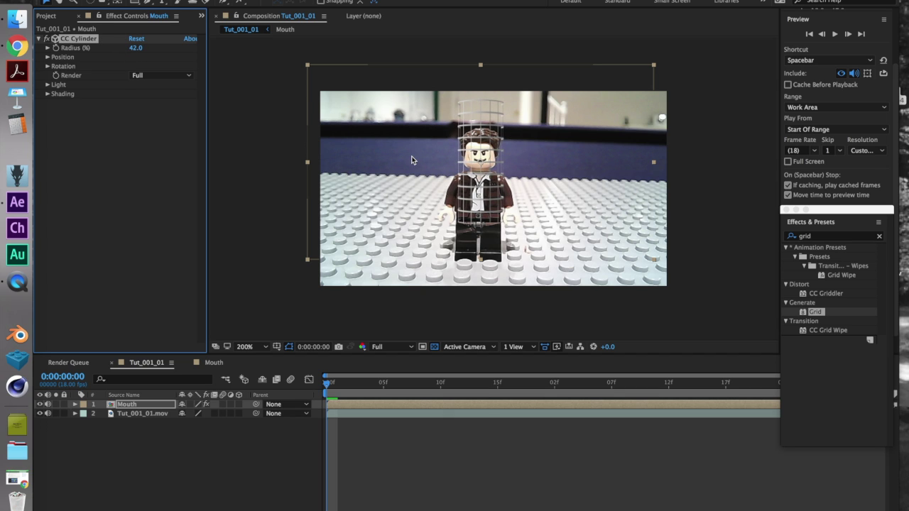
Step: Resize the Mouth composition to 300 px wide and 100 px high in its composition settings
{"action": "left_click", "coordinate": [220, 363]}
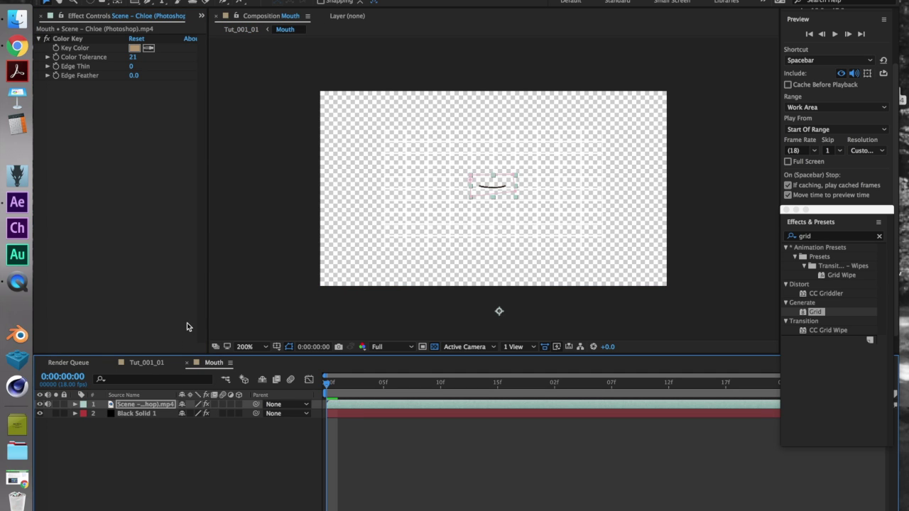
{"action": "left_click", "coordinate": [230, 363]}
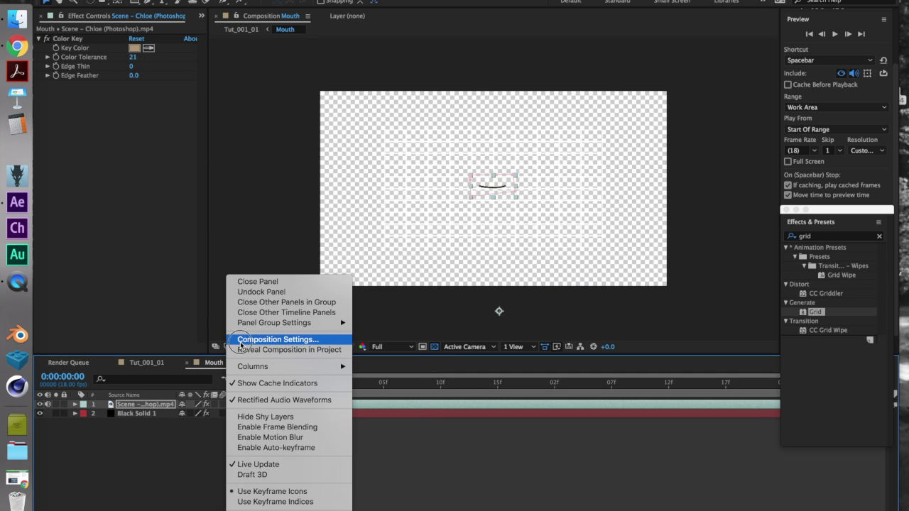
{"action": "left_click", "coordinate": [241, 345]}
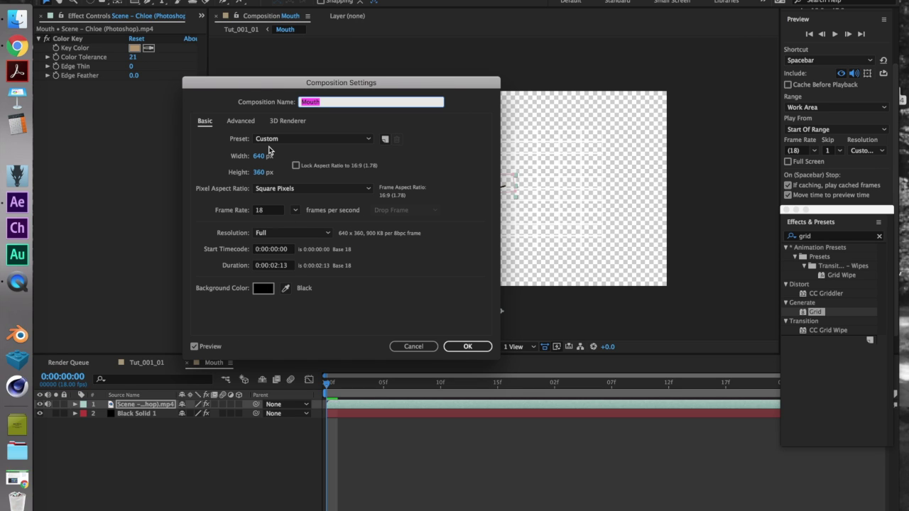
{"action": "left_click", "coordinate": [260, 159]}
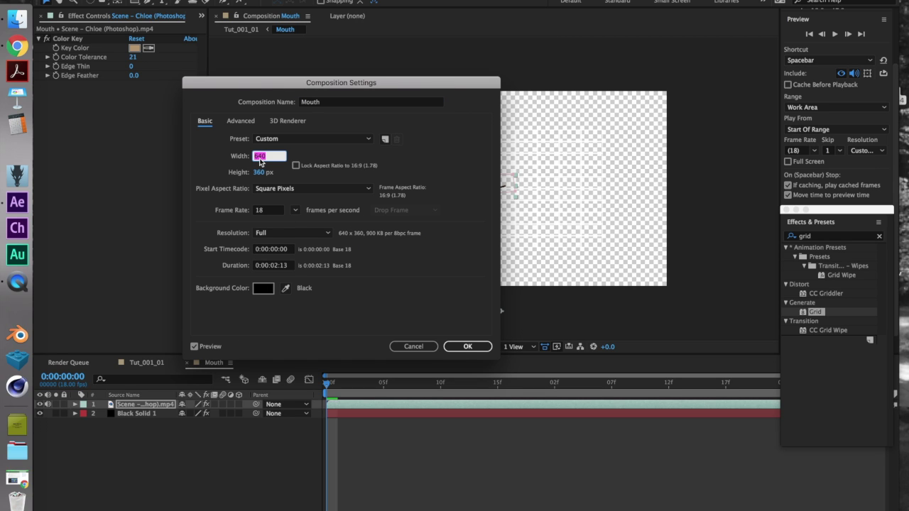
{"action": "type", "text": "3"}
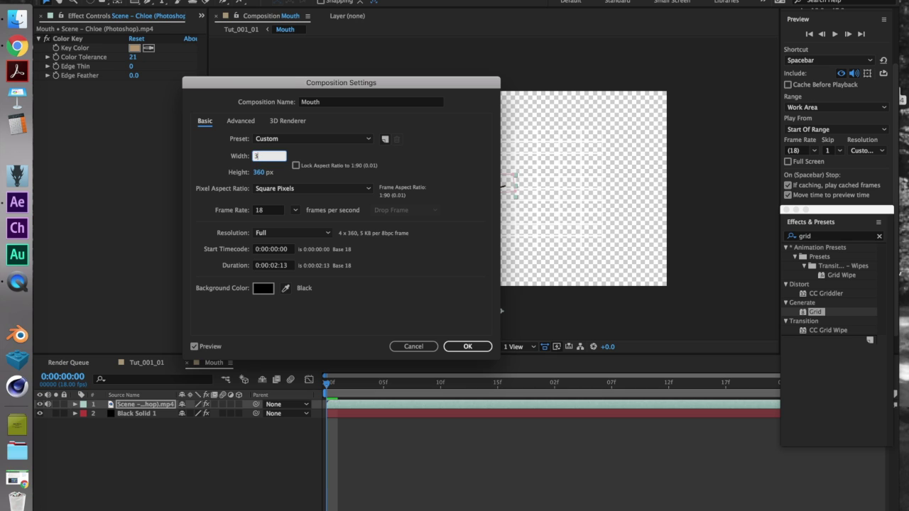
{"action": "type", "text": "00"}
{"action": "left_click", "coordinate": [259, 172]}
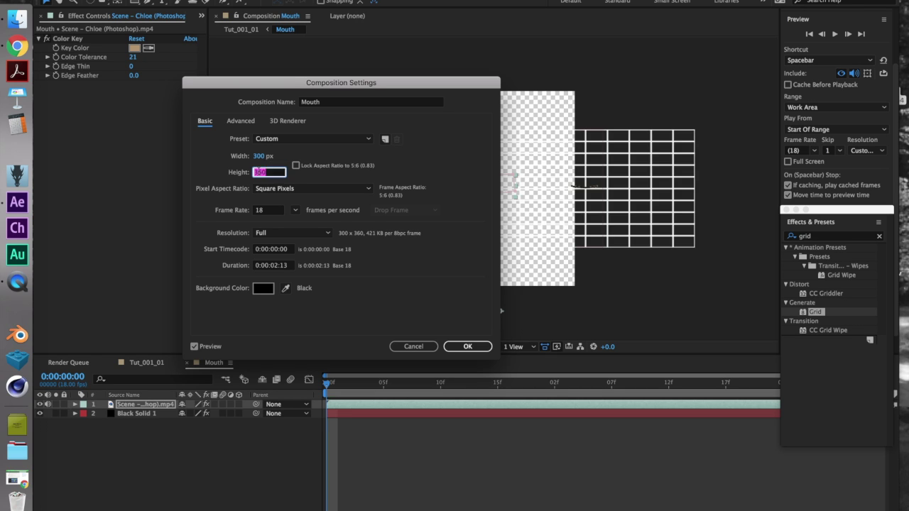
{"action": "type", "text": "100"}
{"action": "key", "text": "Return"}
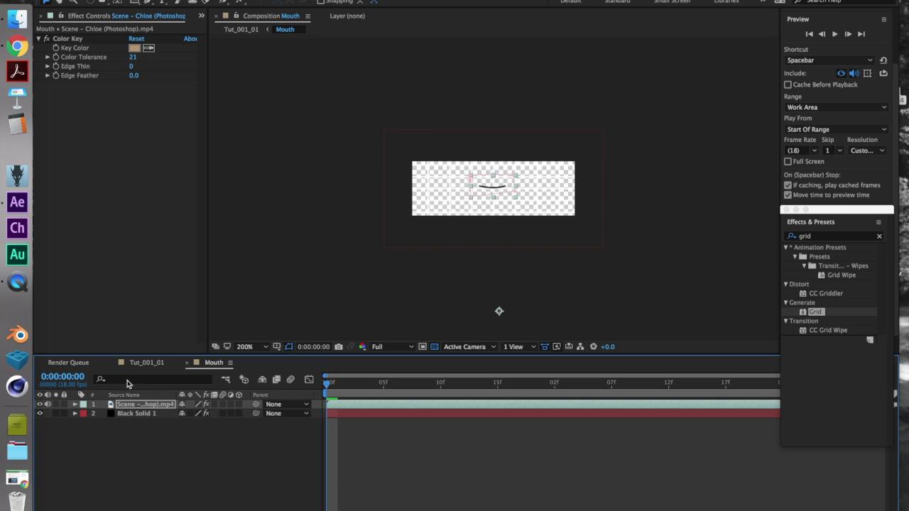
Step: In Tut_001_01, set the Mouth layer's CC Cylinder radius to 63% to fit the minifigure's head
{"action": "left_click", "coordinate": [147, 362]}
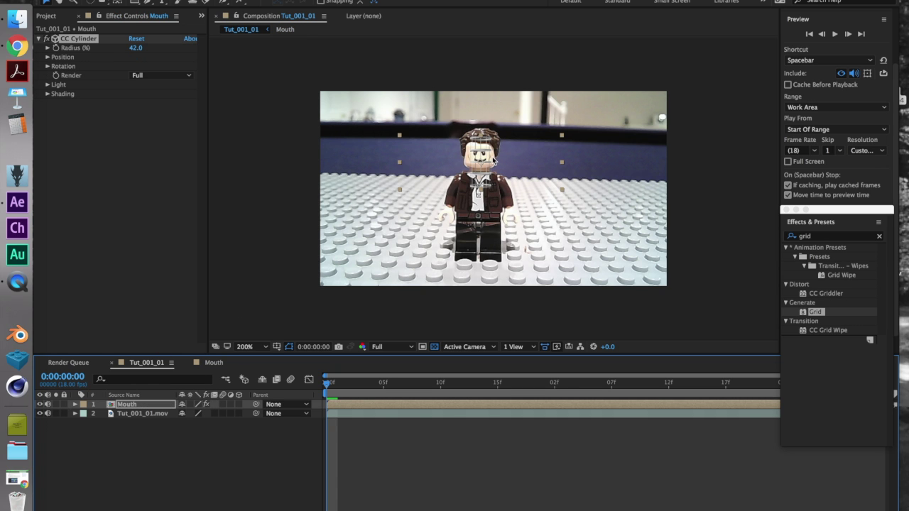
{"action": "left_click_drag", "start_coordinate": [135, 48], "coordinate": [148, 53]}
{"action": "scroll", "coordinate": [413, 84], "scroll_direction": "up", "scroll_amount": 6}
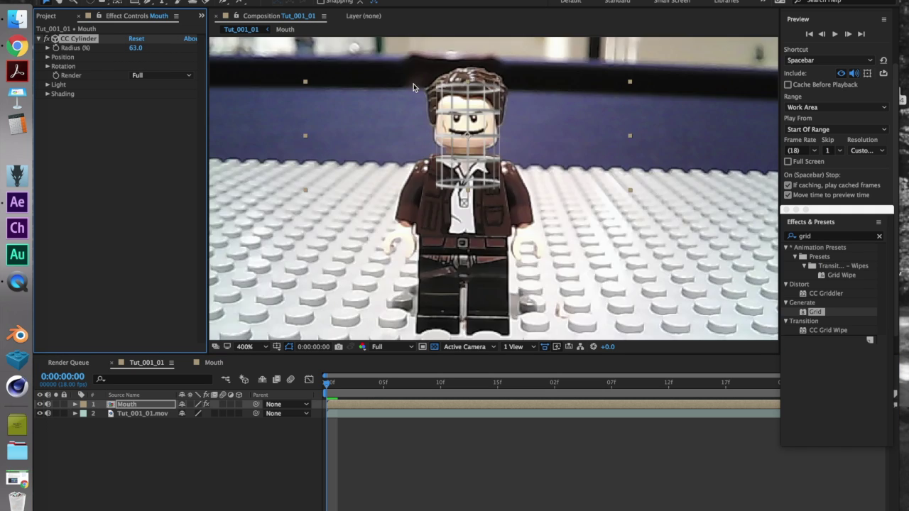
{"action": "scroll", "coordinate": [456, 107], "scroll_direction": "down", "scroll_amount": 4}
Step: In the Mouth composition, scale the Chloe layer to 70% and move the mouth back to the centre of the frame
{"action": "left_click", "coordinate": [208, 363]}
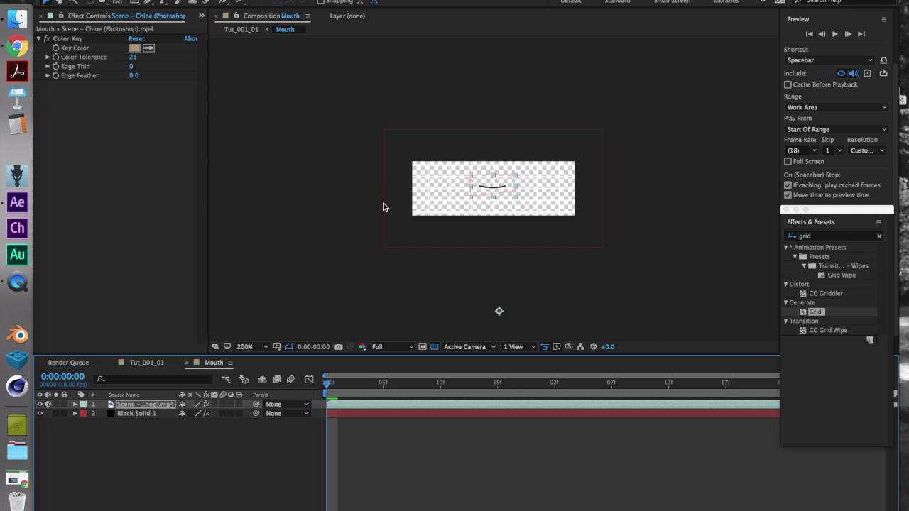
{"action": "key", "text": "s"}
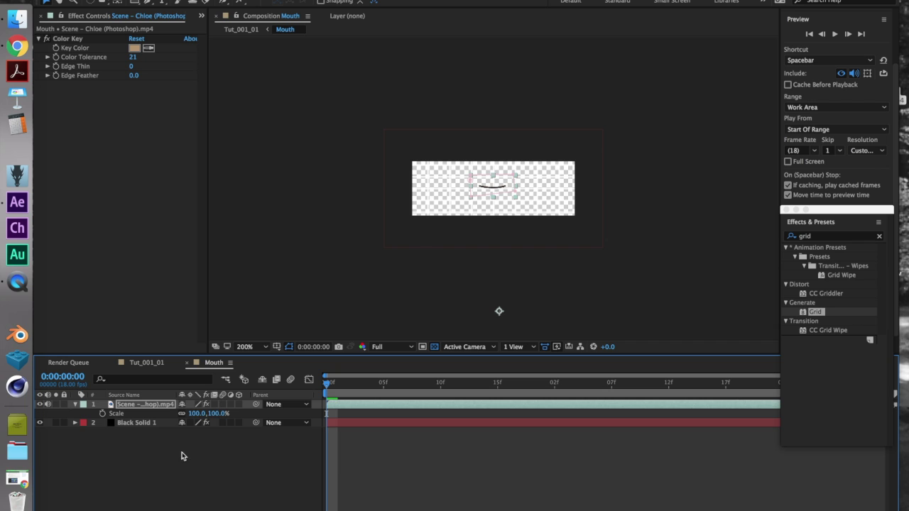
{"action": "left_click", "coordinate": [209, 414]}
{"action": "left_click_drag", "start_coordinate": [211, 415], "coordinate": [200, 418]}
{"action": "left_click_drag", "start_coordinate": [499, 311], "coordinate": [497, 278]}
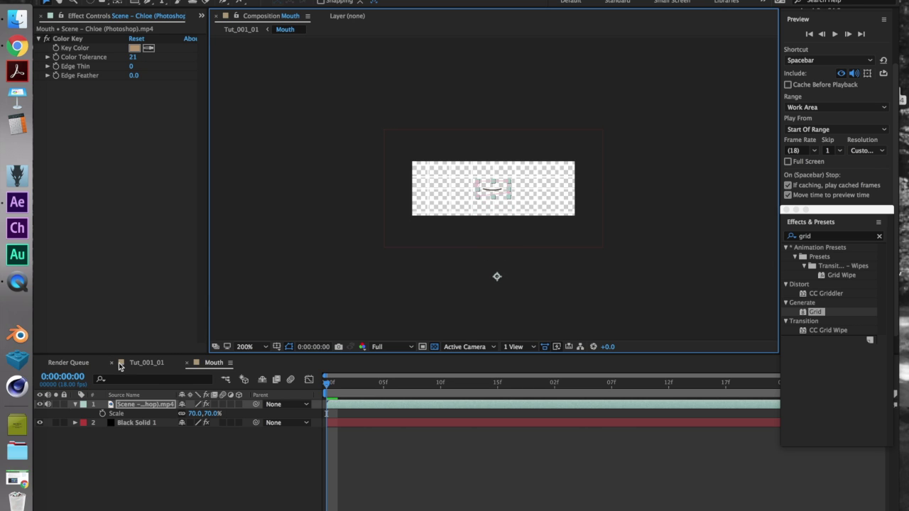
Step: In Tut_001_01, nudge the Mouth layer slightly up on the face and narrow it horizontally to match the head's width
{"action": "left_click", "coordinate": [115, 363]}
{"action": "left_click_drag", "start_coordinate": [469, 135], "coordinate": [468, 132]}
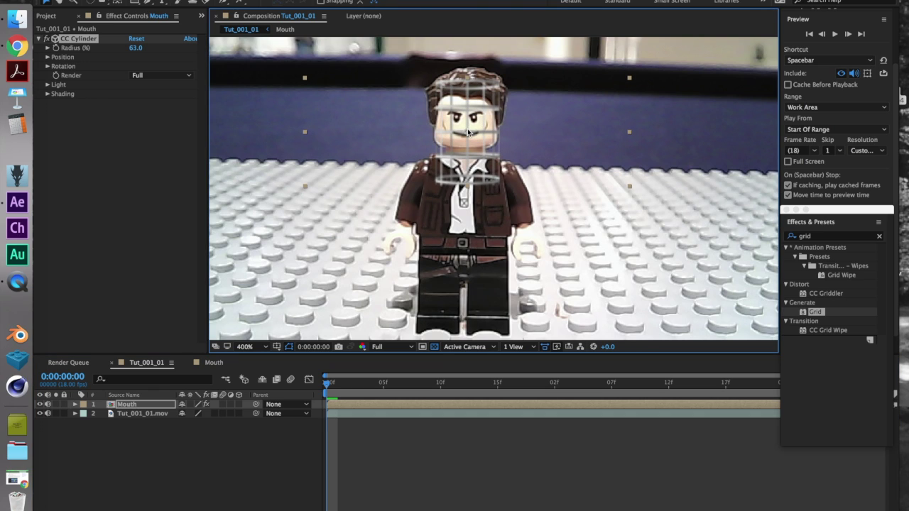
{"action": "left_click_drag", "start_coordinate": [305, 131], "coordinate": [329, 132]}
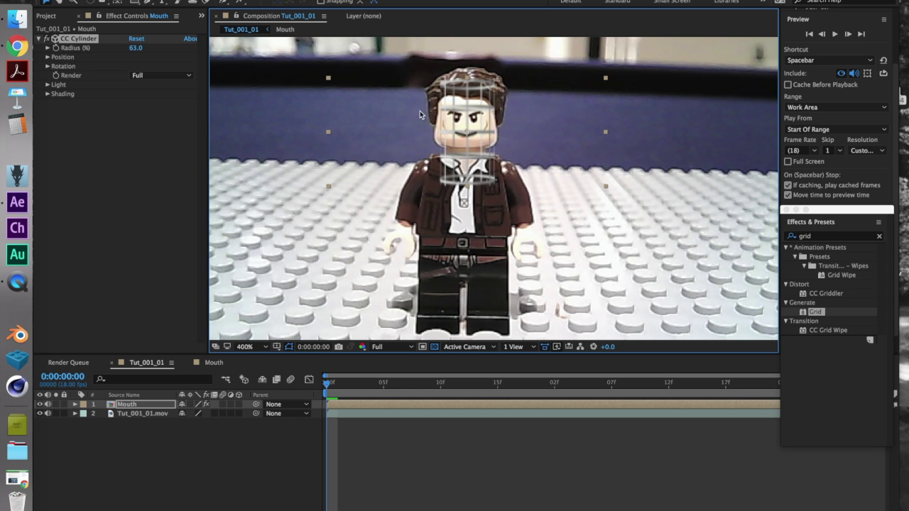
{"action": "left_click_drag", "start_coordinate": [467, 132], "coordinate": [466, 132]}
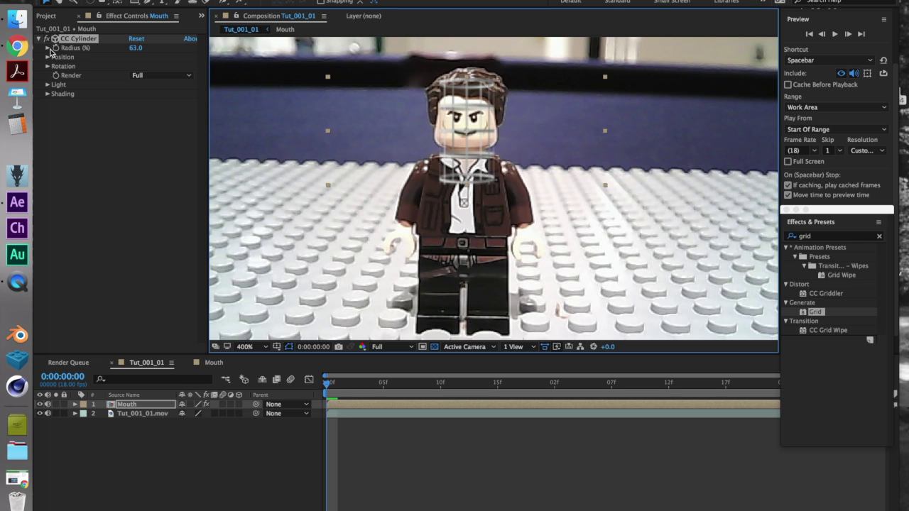
Step: Expand the CC Cylinder position properties and set the effect's Render option to Outside
{"action": "left_click", "coordinate": [48, 57]}
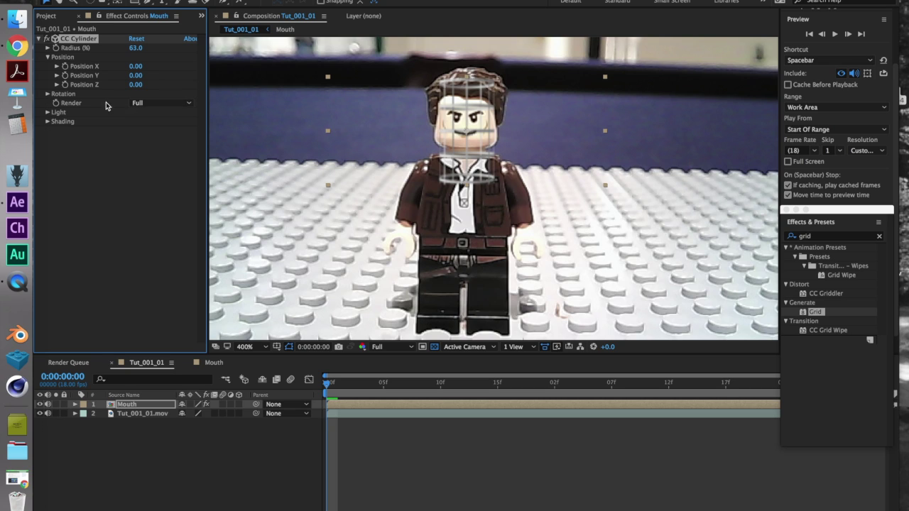
{"action": "left_click", "coordinate": [136, 105]}
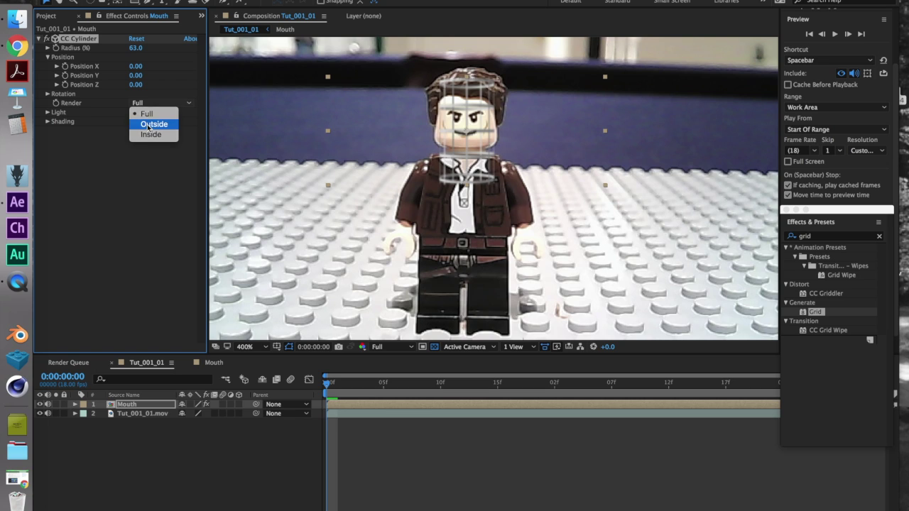
{"action": "left_click", "coordinate": [148, 126]}
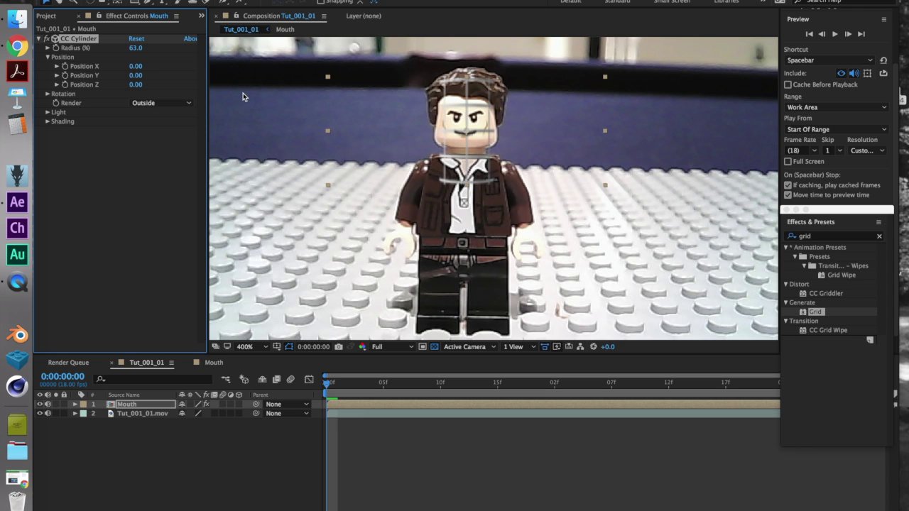
Step: Enable keyframing at frame 0 for the CC Cylinder Position X, Y, Z and Rotation X, Y, Z properties
{"action": "left_click", "coordinate": [47, 94]}
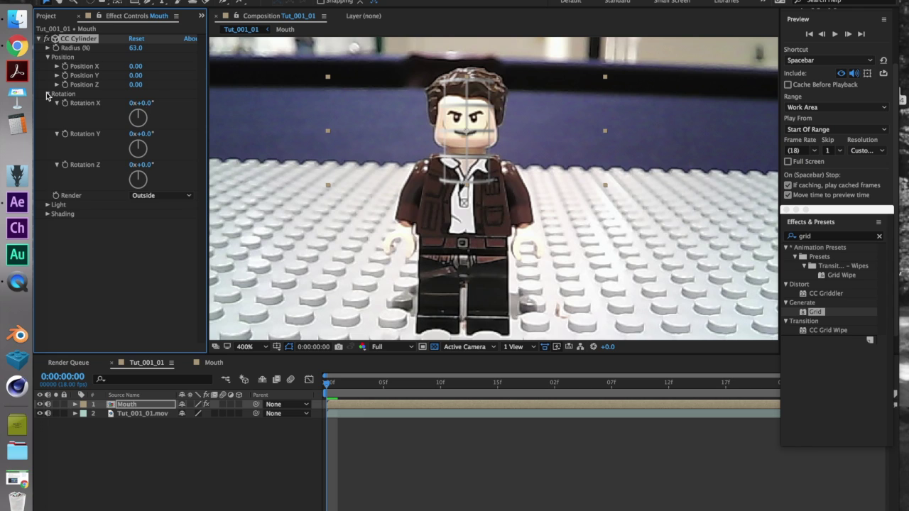
{"action": "left_click", "coordinate": [64, 66]}
{"action": "left_click", "coordinate": [65, 75]}
{"action": "left_click", "coordinate": [64, 104]}
{"action": "left_click", "coordinate": [65, 134]}
{"action": "left_click", "coordinate": [65, 164]}
Step: Reveal the Mouth layer's CC Cylinder position keyframes in the timeline and convert the Position X, Y and Z keyframes to hold keyframes
{"action": "left_click", "coordinate": [75, 404]}
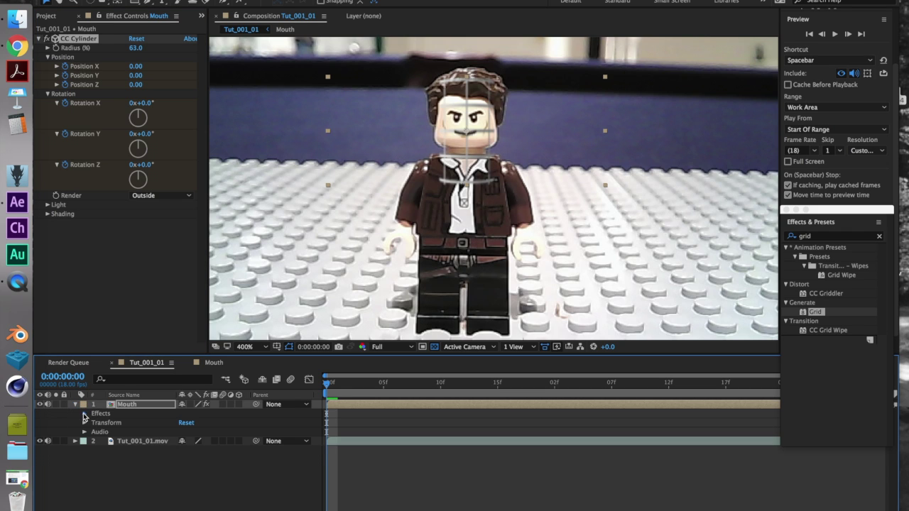
{"action": "left_click", "coordinate": [84, 413]}
{"action": "left_click", "coordinate": [94, 423]}
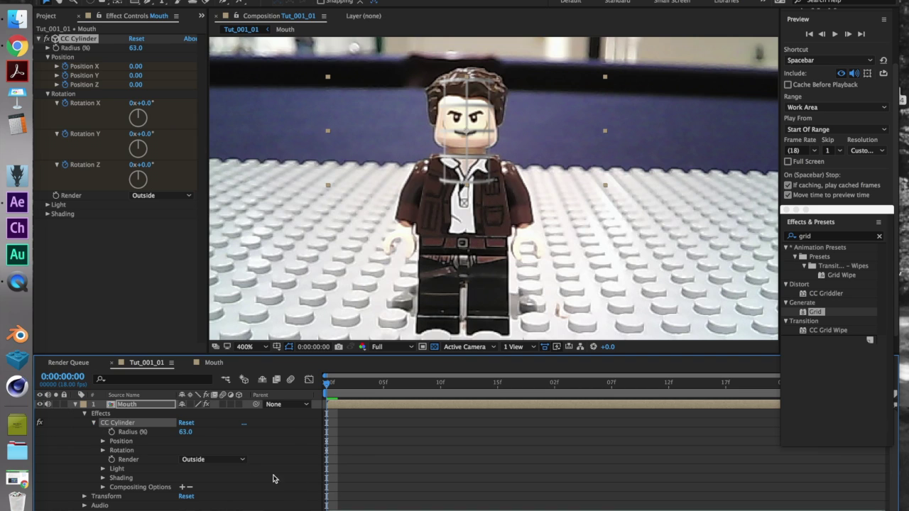
{"action": "left_click", "coordinate": [376, 477]}
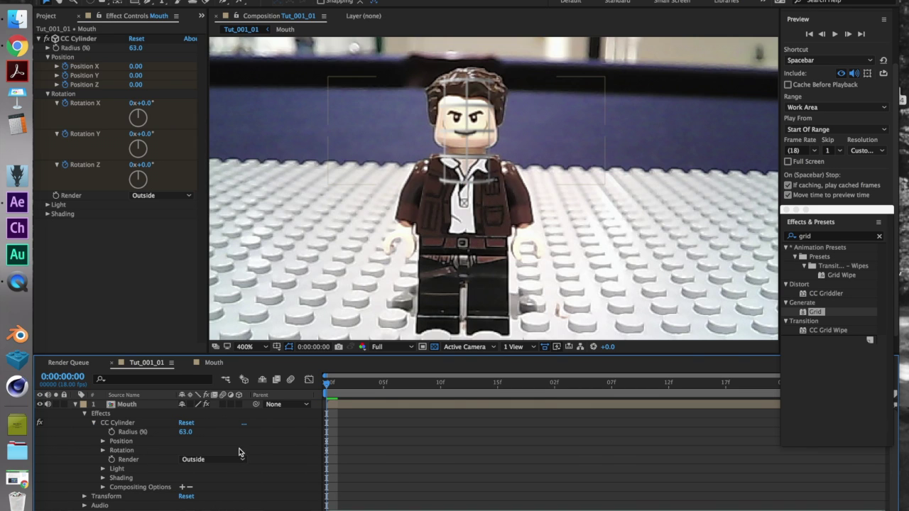
{"action": "left_click", "coordinate": [103, 441]}
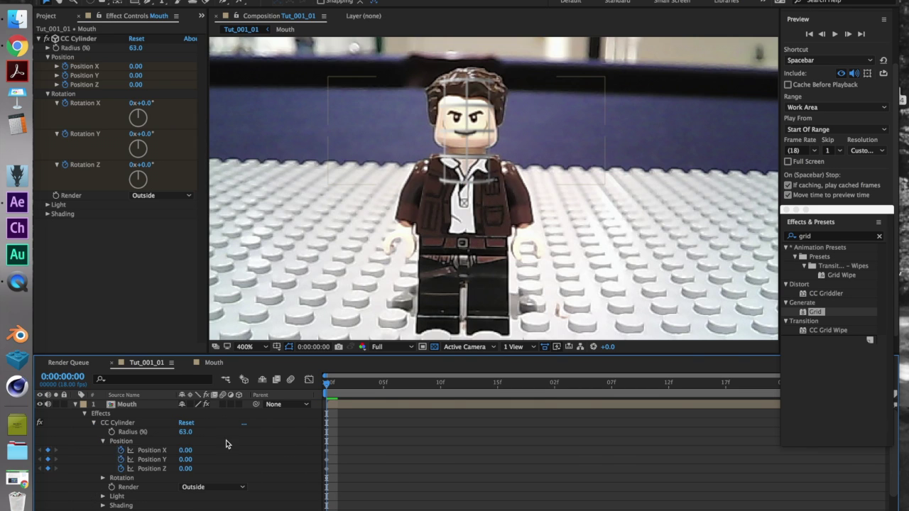
{"action": "right_click", "coordinate": [326, 451]}
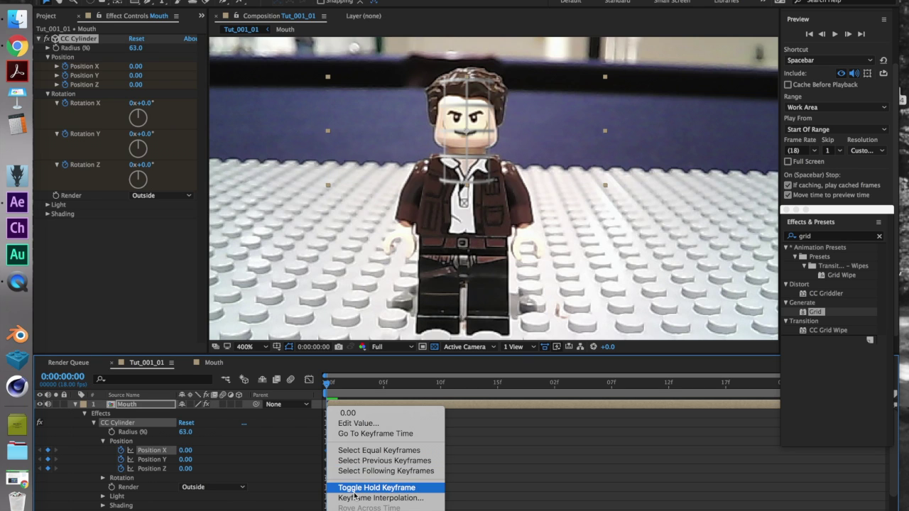
{"action": "left_click", "coordinate": [354, 489]}
{"action": "right_click", "coordinate": [327, 460]}
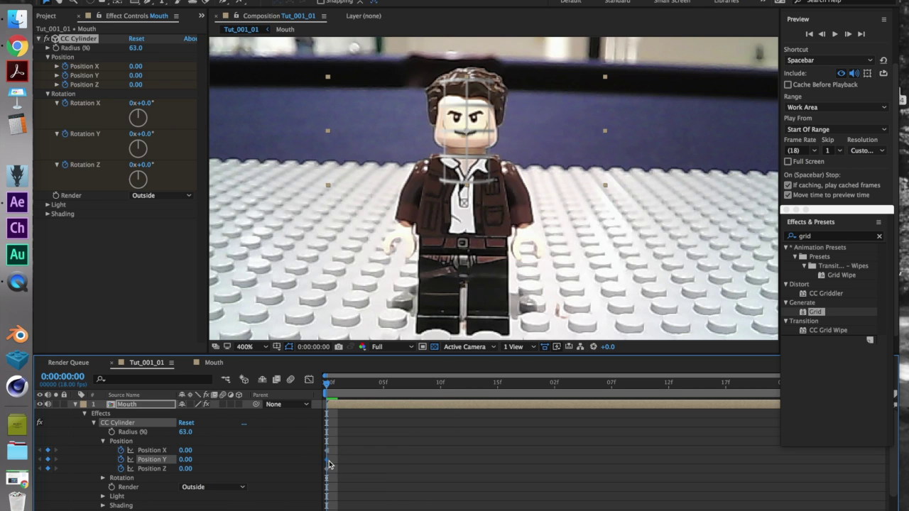
{"action": "left_click", "coordinate": [332, 489]}
{"action": "right_click", "coordinate": [327, 470]}
{"action": "left_click", "coordinate": [348, 488]}
Step: Reveal the CC Cylinder rotation keyframes on the Mouth layer and convert the Rotation X, Y and Z keyframes to hold keyframes
{"action": "scroll", "coordinate": [288, 483], "scroll_direction": "down", "scroll_amount": 1}
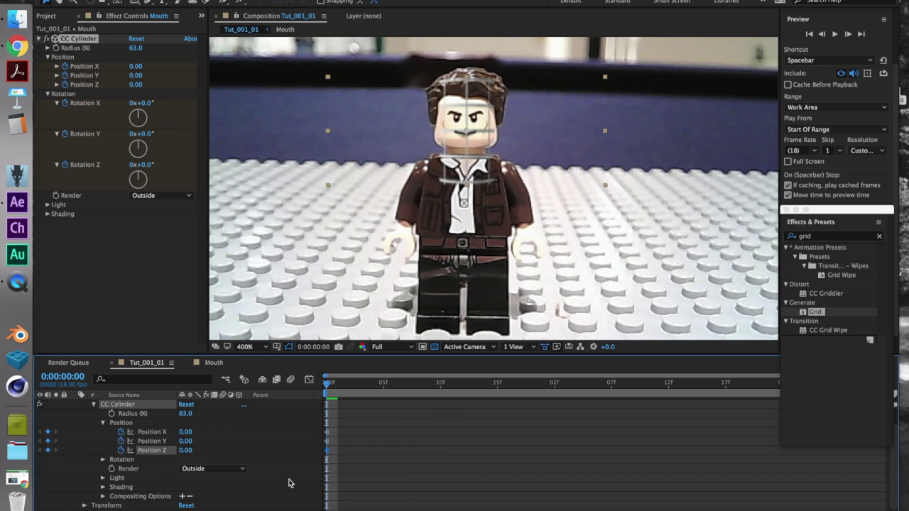
{"action": "left_click", "coordinate": [104, 461]}
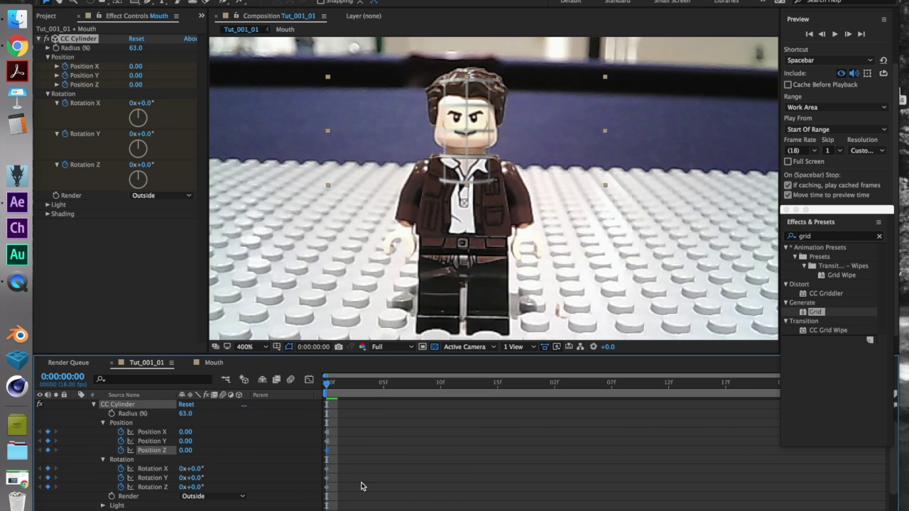
{"action": "double_click", "coordinate": [327, 469]}
{"action": "left_click", "coordinate": [465, 287]}
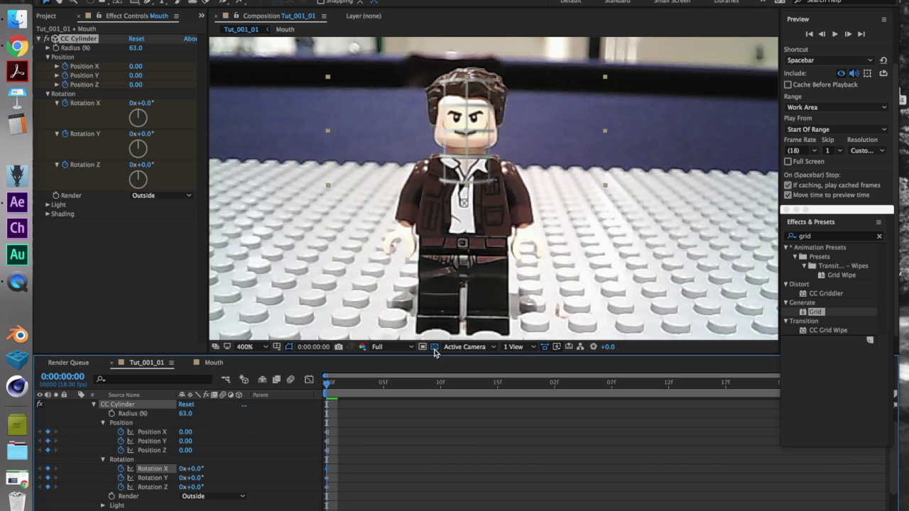
{"action": "right_click", "coordinate": [327, 472]}
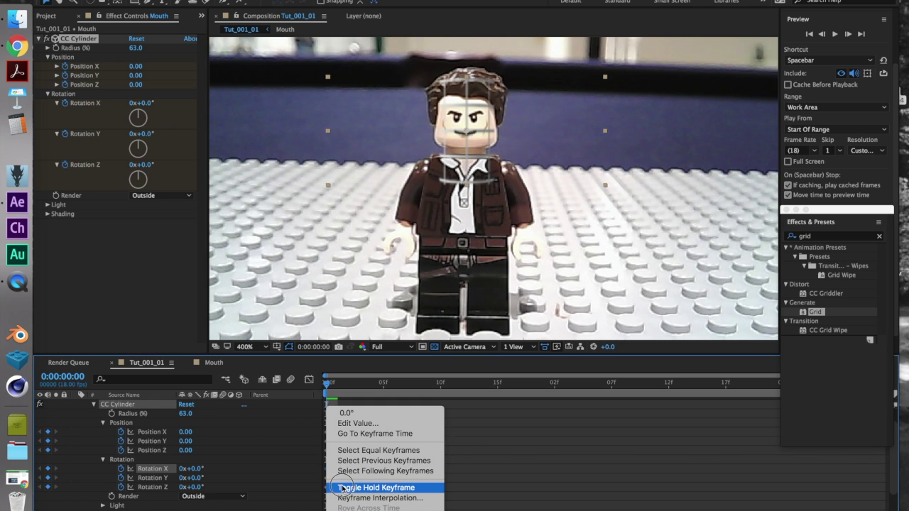
{"action": "left_click", "coordinate": [335, 488]}
{"action": "double_click", "coordinate": [327, 478]}
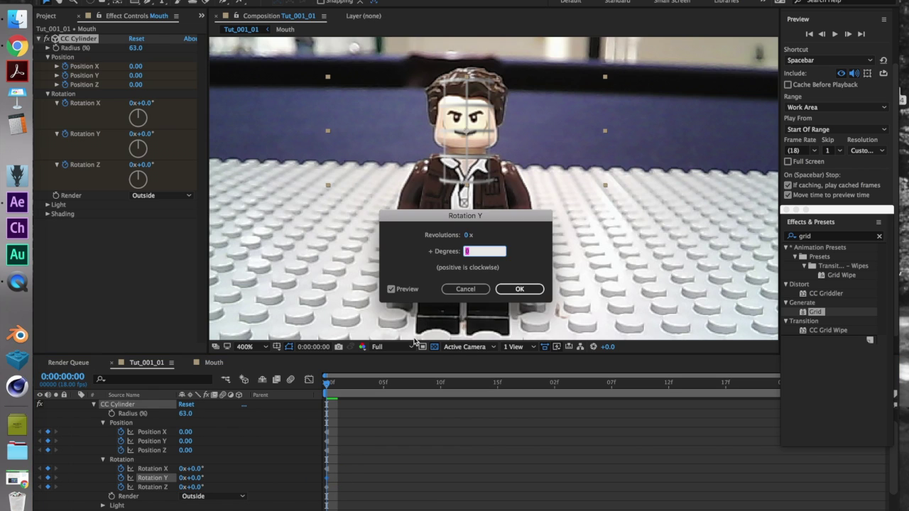
{"action": "left_click", "coordinate": [465, 288]}
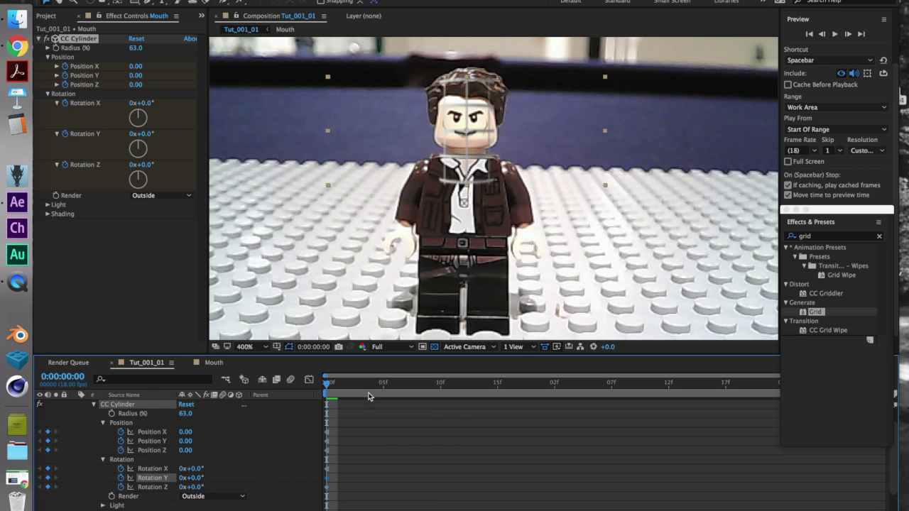
{"action": "right_click", "coordinate": [325, 482]}
{"action": "right_click", "coordinate": [327, 487]}
{"action": "left_click", "coordinate": [341, 491]}
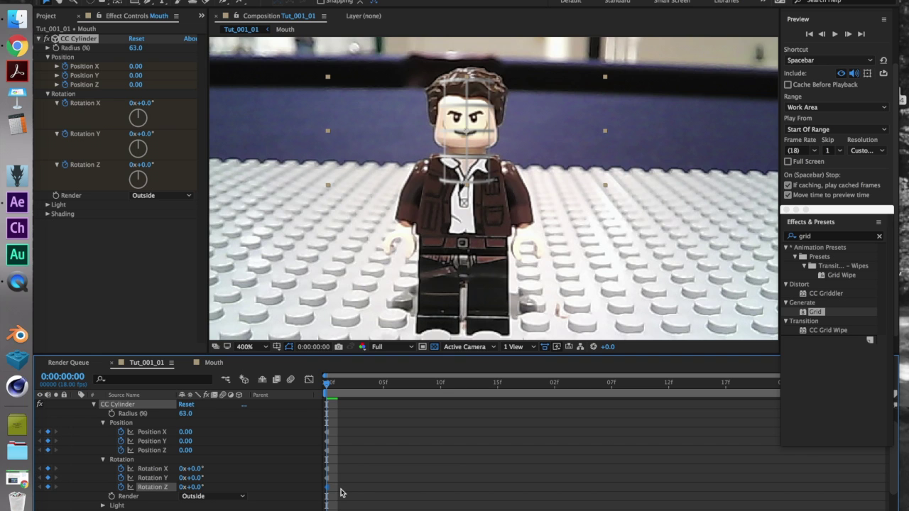
Step: Go to frame 3 and nudge the Mouth layer slightly up on the minifigure's face
{"action": "key", "text": "Page_Down"}
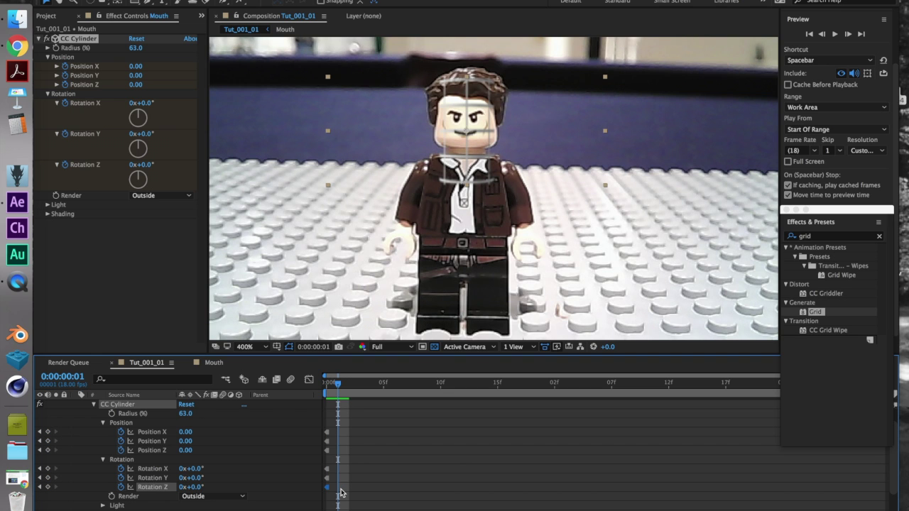
{"action": "key", "text": "Page_Down"}
{"action": "key", "text": "Page_Down"}
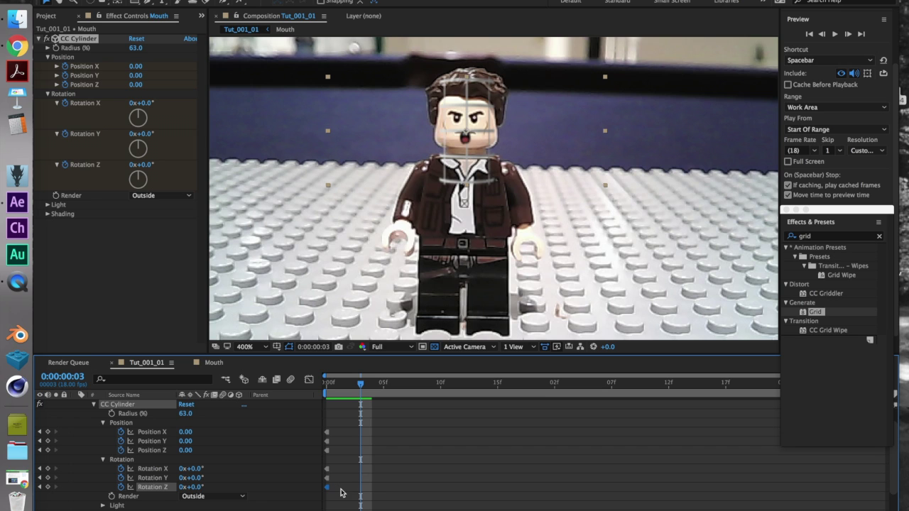
{"action": "key", "text": "Page_Up"}
{"action": "key", "text": "Page_Down"}
{"action": "left_click_drag", "start_coordinate": [471, 130], "coordinate": [465, 128]}
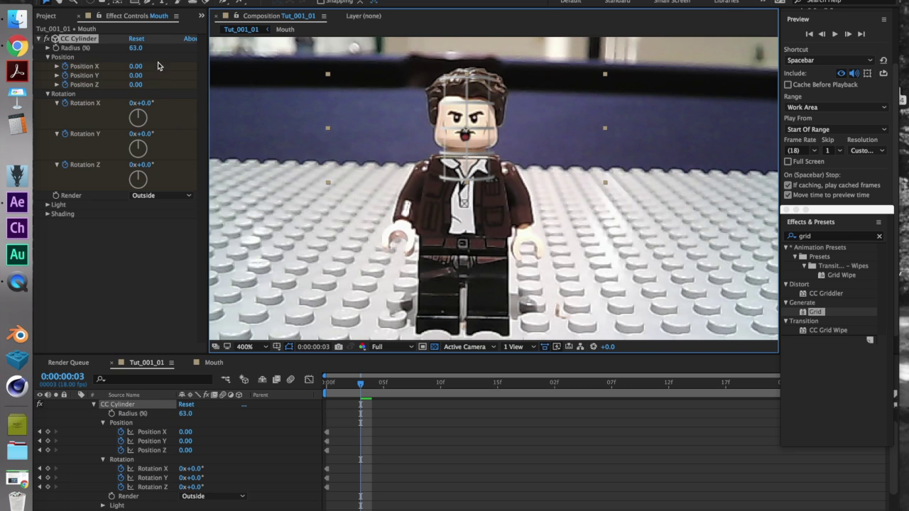
Step: Add a hold keyframe for the CC Cylinder Radius at frame 0 and set the Radius to 109.0 at frame 3
{"action": "left_click", "coordinate": [56, 47]}
{"action": "left_click_drag", "start_coordinate": [359, 413], "coordinate": [324, 418]}
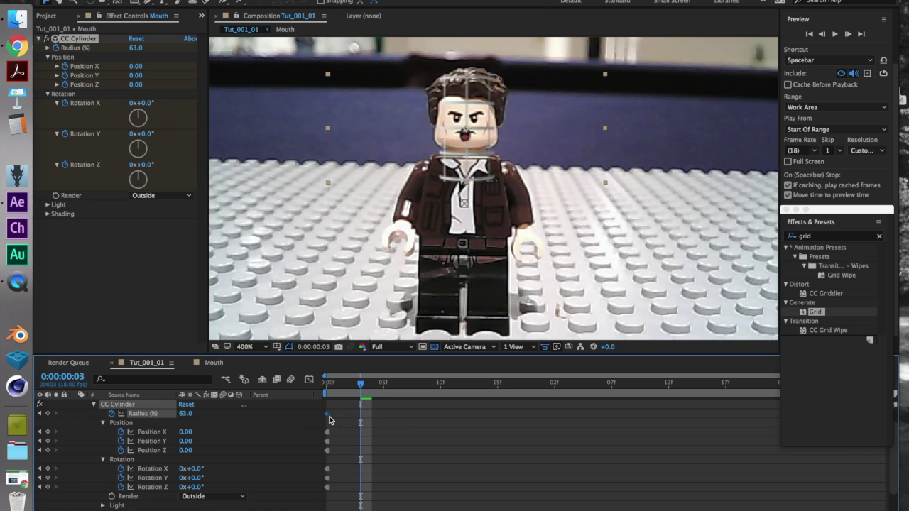
{"action": "right_click", "coordinate": [326, 414]}
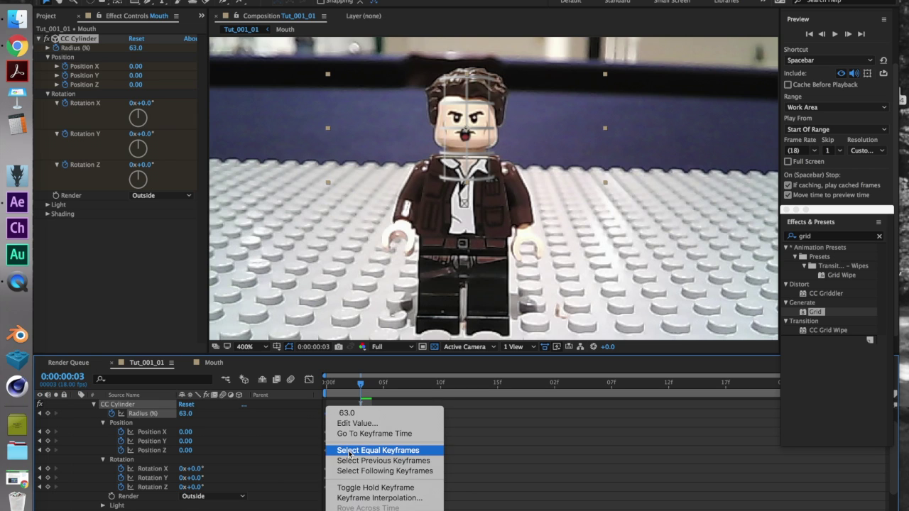
{"action": "left_click", "coordinate": [351, 487]}
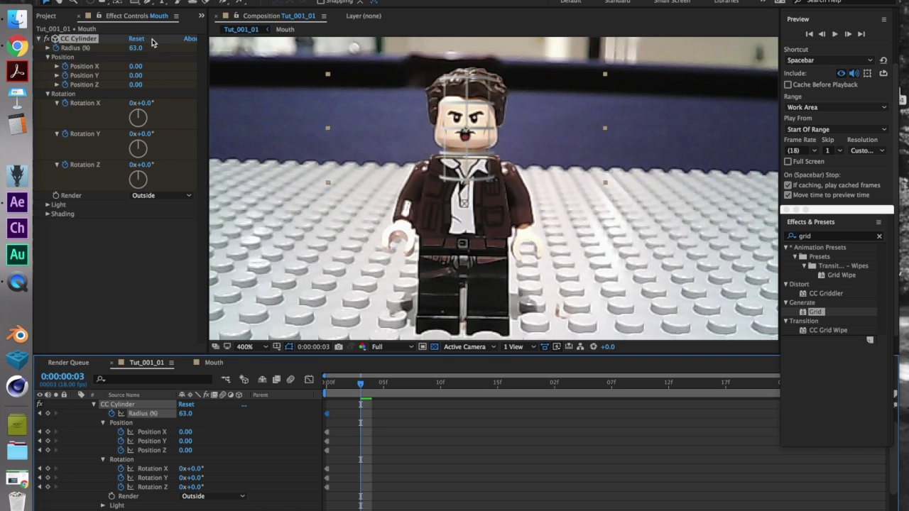
{"action": "left_click_drag", "start_coordinate": [134, 48], "coordinate": [159, 51]}
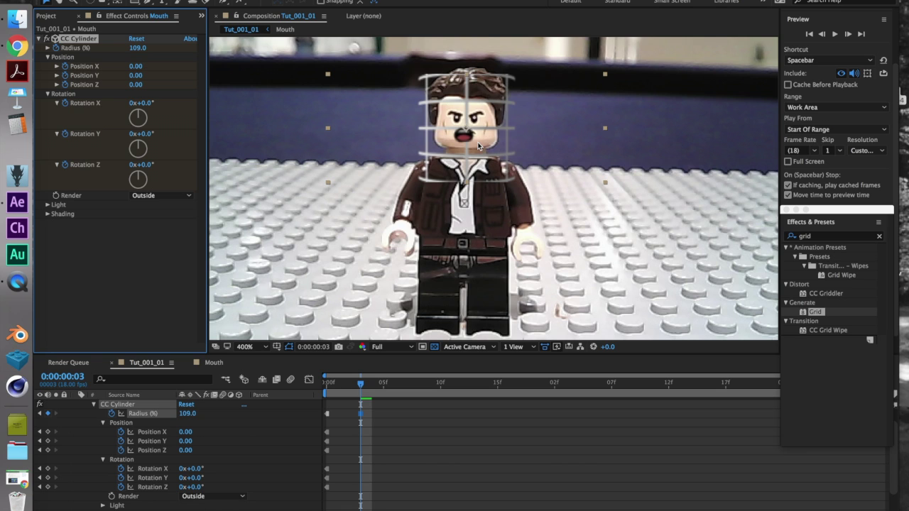
Step: Enable keyframing for the Mouth layer's Position, Scale and Rotation, and reveal its full Transform properties in the timeline
{"action": "scroll", "coordinate": [169, 446], "scroll_direction": "up", "scroll_amount": 2}
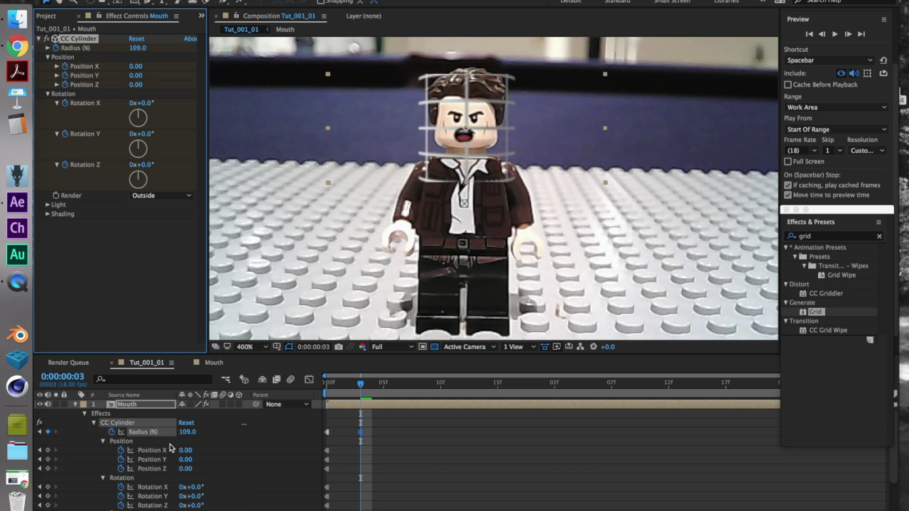
{"action": "right_click", "coordinate": [139, 409]}
{"action": "left_click", "coordinate": [125, 408]}
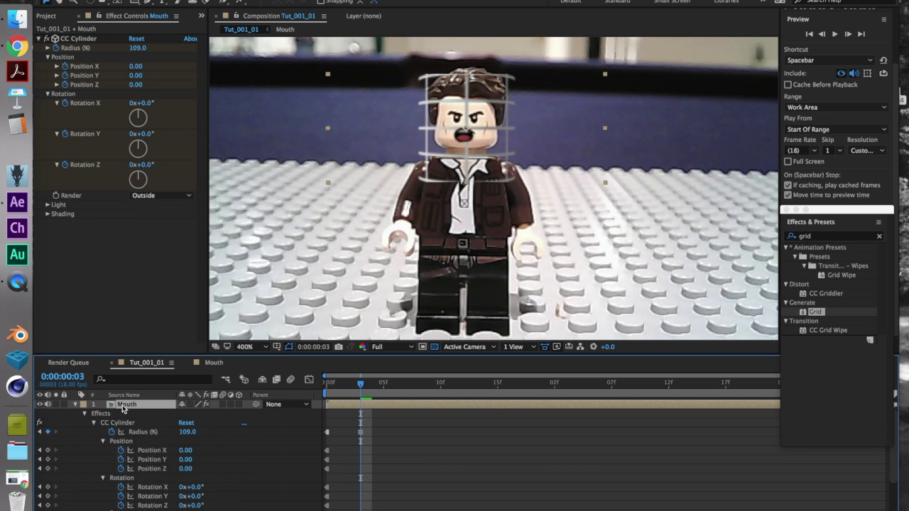
{"action": "key", "text": "p"}
{"action": "left_click", "coordinate": [102, 413]}
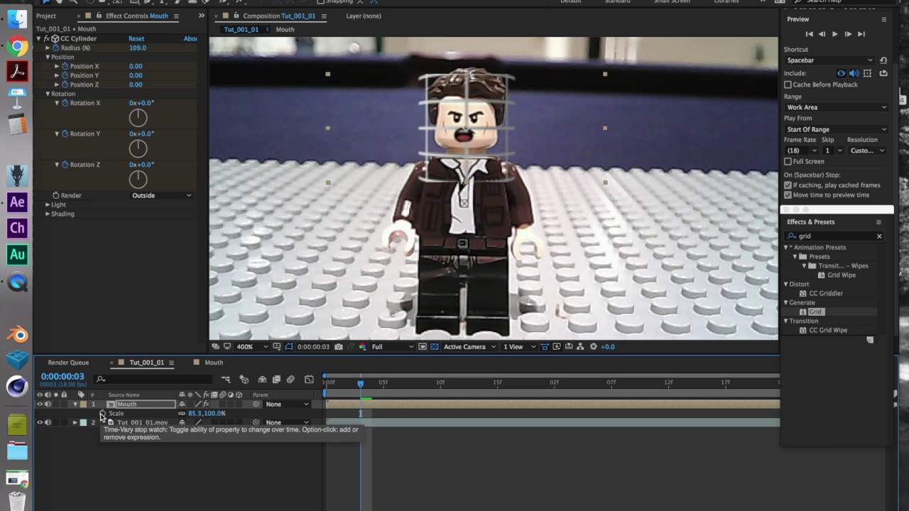
{"action": "key", "text": "s"}
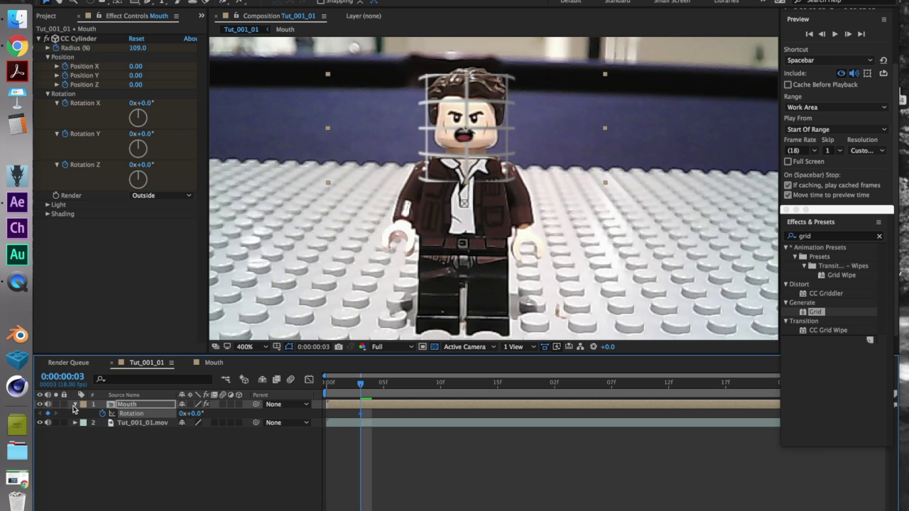
{"action": "left_click", "coordinate": [75, 405]}
{"action": "left_click", "coordinate": [74, 405]}
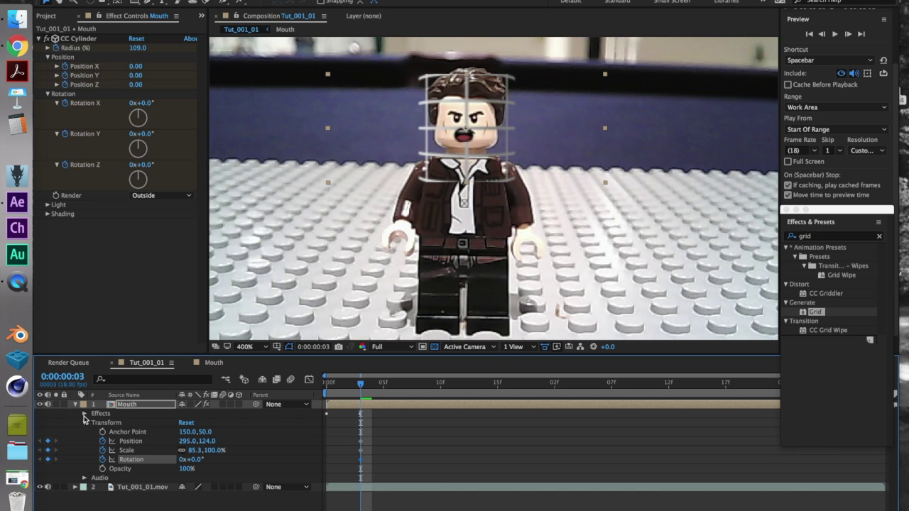
Step: Shift the Mouth layer's Position, Scale and Rotation keyframes to frame 0 and convert them to hold keyframes
{"action": "left_click_drag", "start_coordinate": [362, 440], "coordinate": [327, 445]}
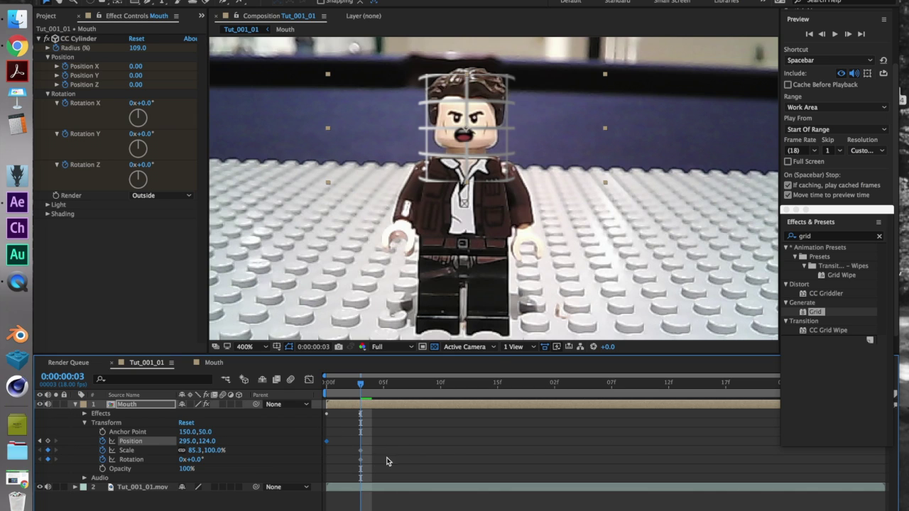
{"action": "left_click", "coordinate": [361, 451]}
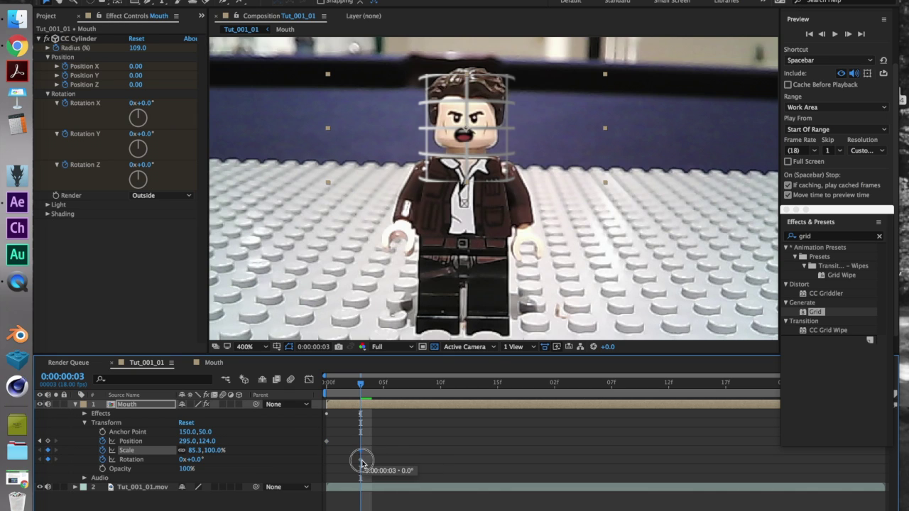
{"action": "left_click", "coordinate": [360, 459], "text": "shift"}
{"action": "left_click_drag", "start_coordinate": [361, 460], "coordinate": [327, 460]}
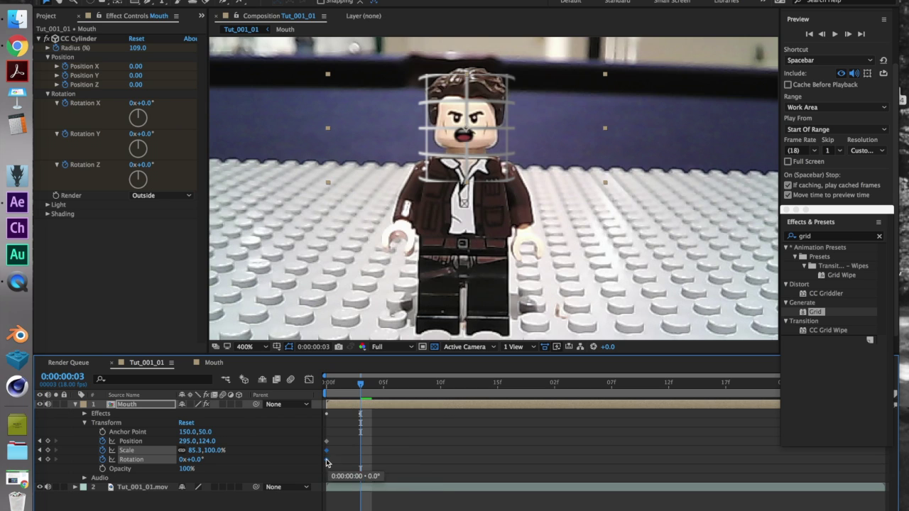
{"action": "right_click", "coordinate": [328, 460]}
{"action": "left_click", "coordinate": [348, 487]}
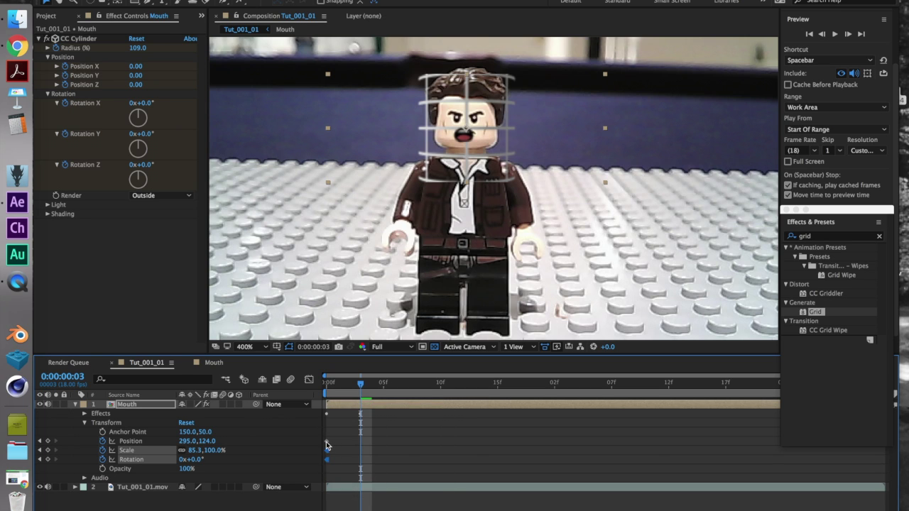
{"action": "right_click", "coordinate": [326, 441]}
{"action": "left_click", "coordinate": [348, 488]}
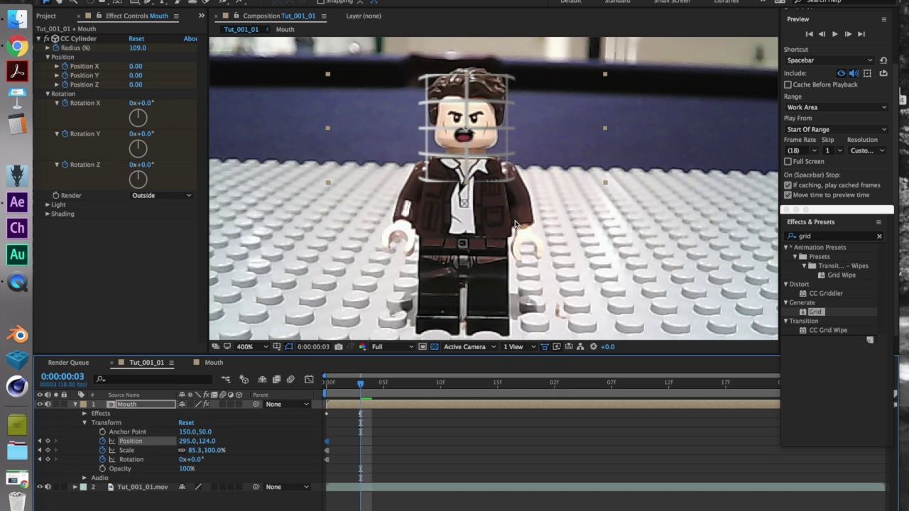
Step: At frame 3, nudge the Mouth layer to position 296.0, 123.5 and expand the CC Cylinder Position and Rotation properties in the timeline
{"action": "left_click_drag", "start_coordinate": [465, 130], "coordinate": [468, 128]}
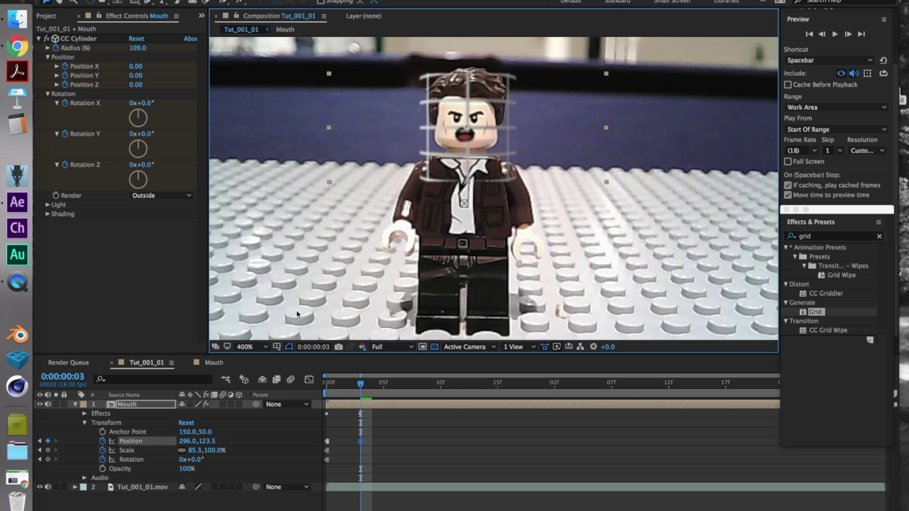
{"action": "left_click", "coordinate": [85, 414]}
{"action": "left_click", "coordinate": [93, 423]}
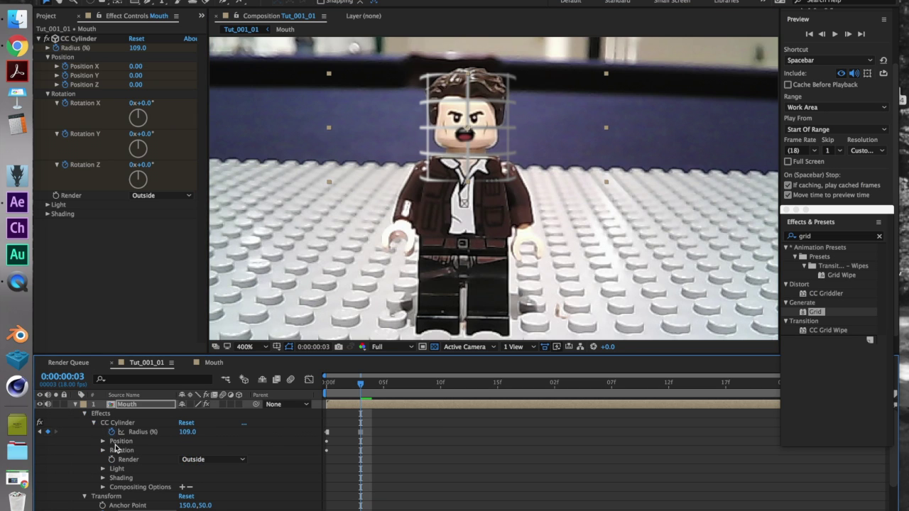
{"action": "left_click", "coordinate": [103, 451]}
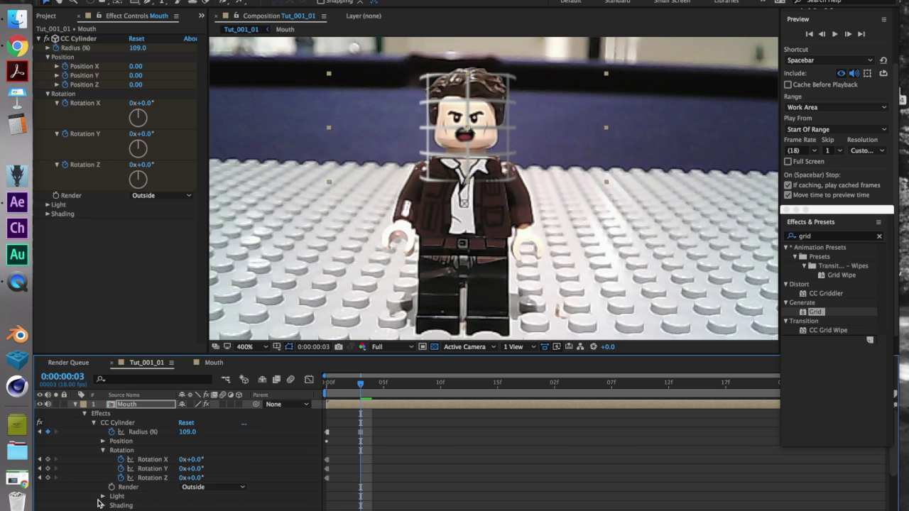
{"action": "left_click", "coordinate": [102, 442]}
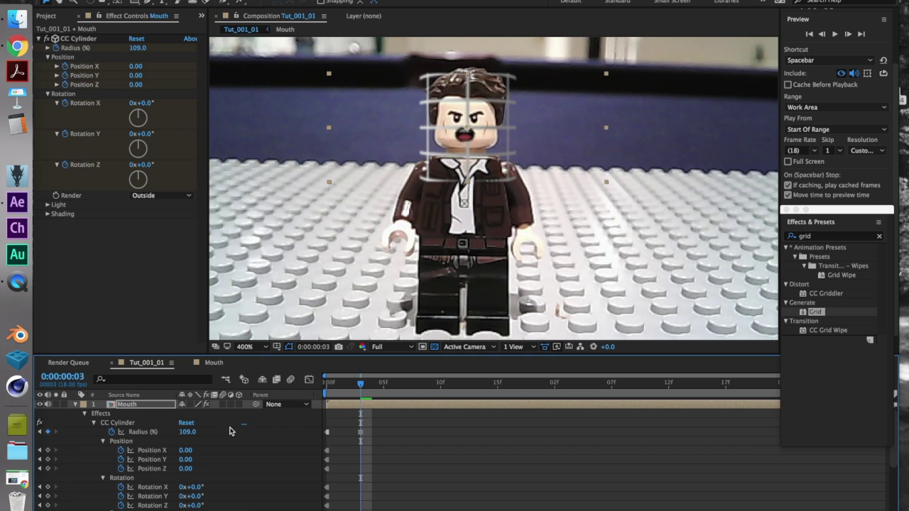
Step: Go to frame 5, examine the mouth shape closely in the Mouth composition, and return to Tut_001_01
{"action": "key", "text": "Page_Down"}
{"action": "key", "text": "Page_Down"}
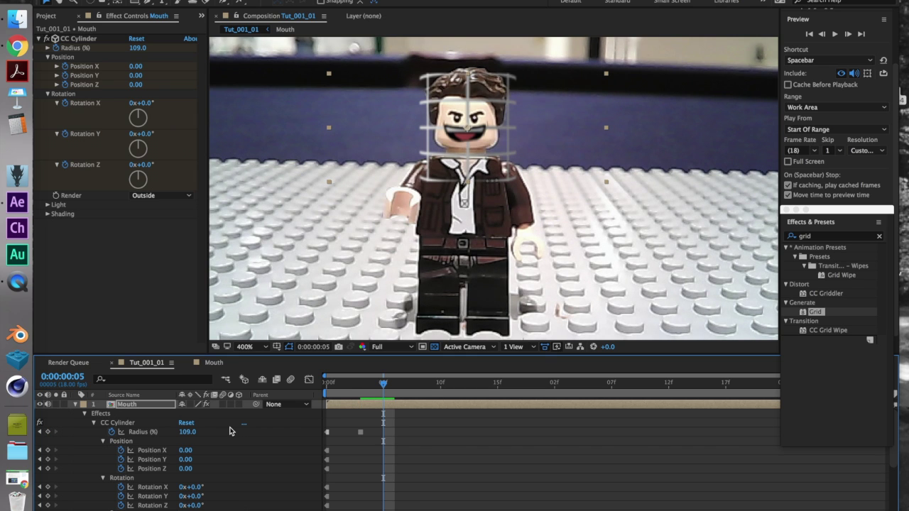
{"action": "left_click", "coordinate": [209, 365]}
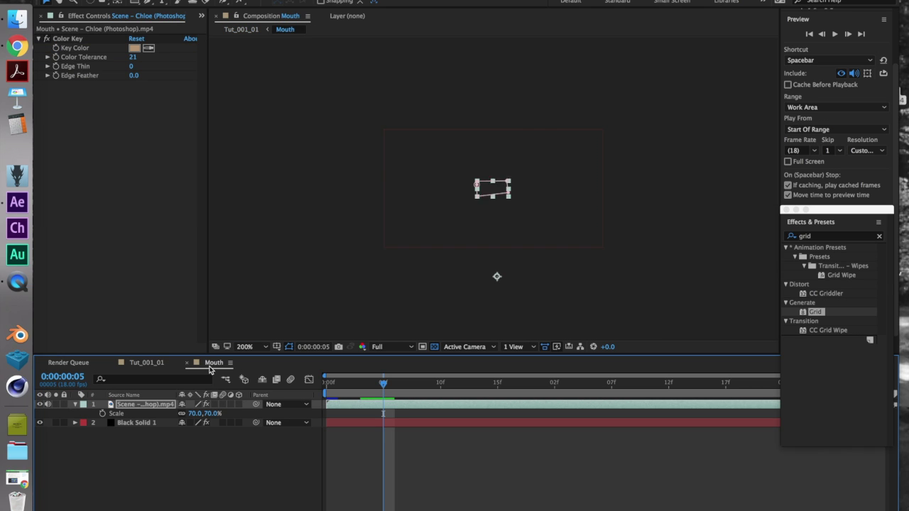
{"action": "key", "text": "period"}
{"action": "key", "text": "period"}
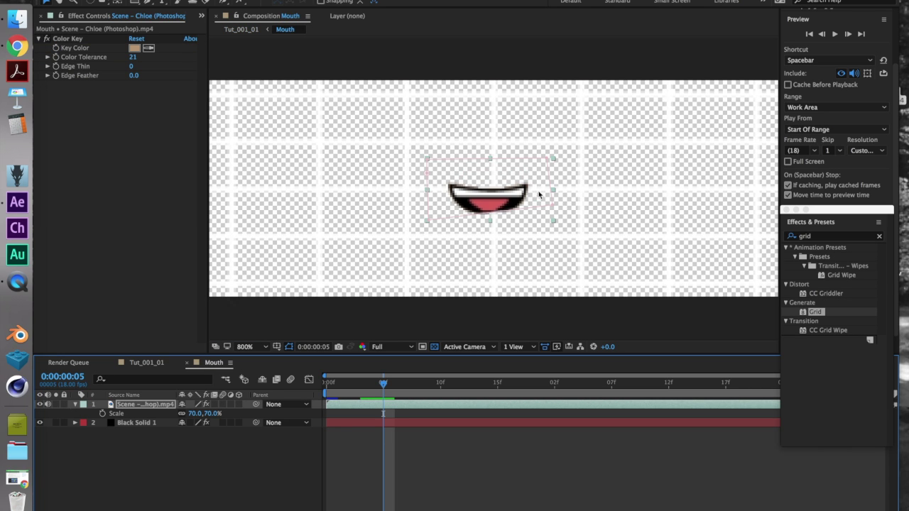
{"action": "left_click", "coordinate": [552, 208]}
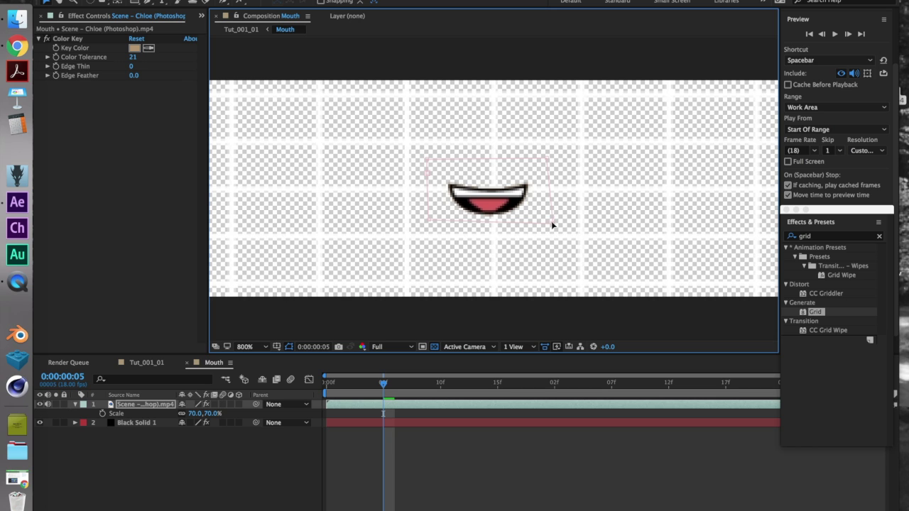
{"action": "left_click", "coordinate": [142, 364]}
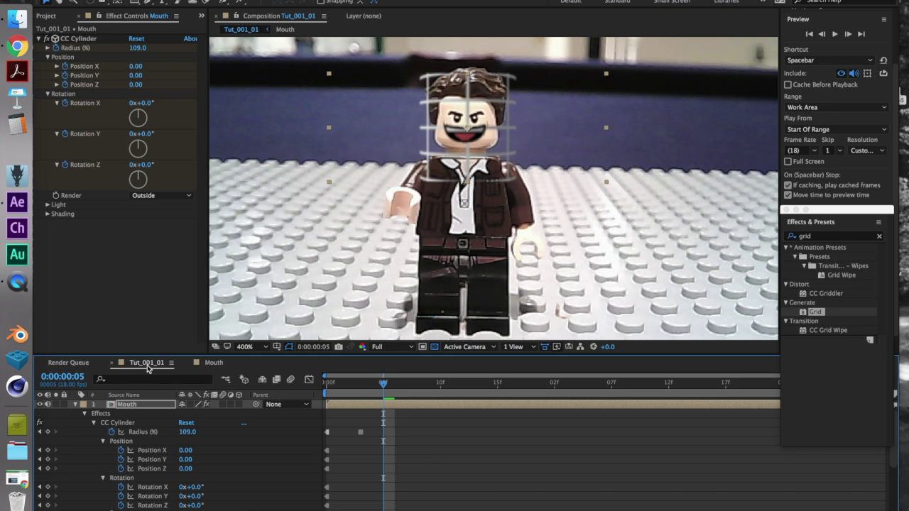
Step: At frame 5, scale the Mouth layer down to 53.7, 69.0% to fit the face and reveal its Transform keyframes
{"action": "left_click_drag", "start_coordinate": [328, 128], "coordinate": [370, 138]}
{"action": "left_click", "coordinate": [368, 75]}
{"action": "left_click_drag", "start_coordinate": [369, 76], "coordinate": [380, 91]}
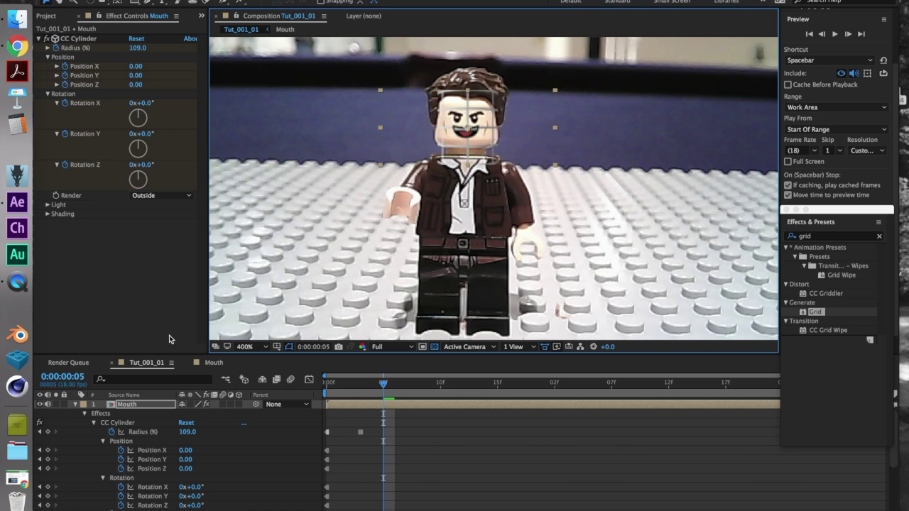
{"action": "scroll", "coordinate": [177, 422], "scroll_direction": "down", "scroll_amount": 5}
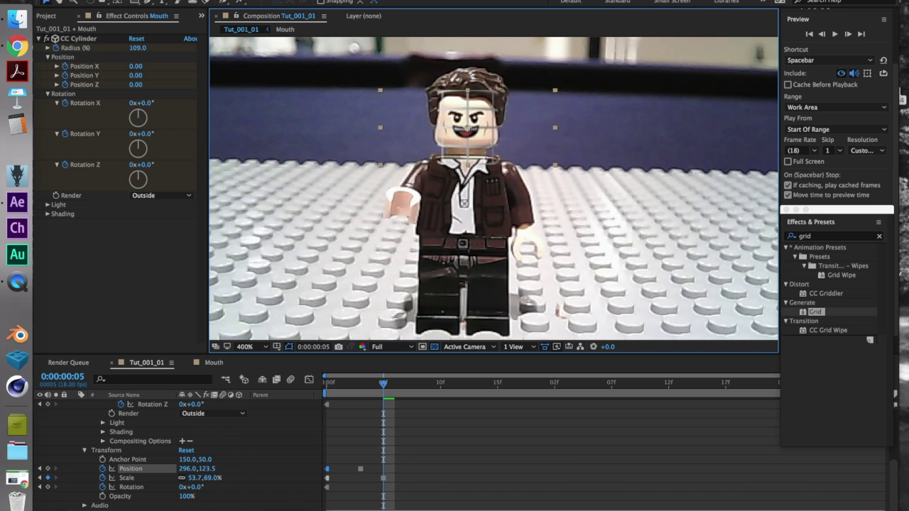
Step: Nudge the Mouth layer slightly left at frame 5 and slightly down at 0:00:02:09 to align it with the face
{"action": "left_click_drag", "start_coordinate": [478, 129], "coordinate": [476, 129]}
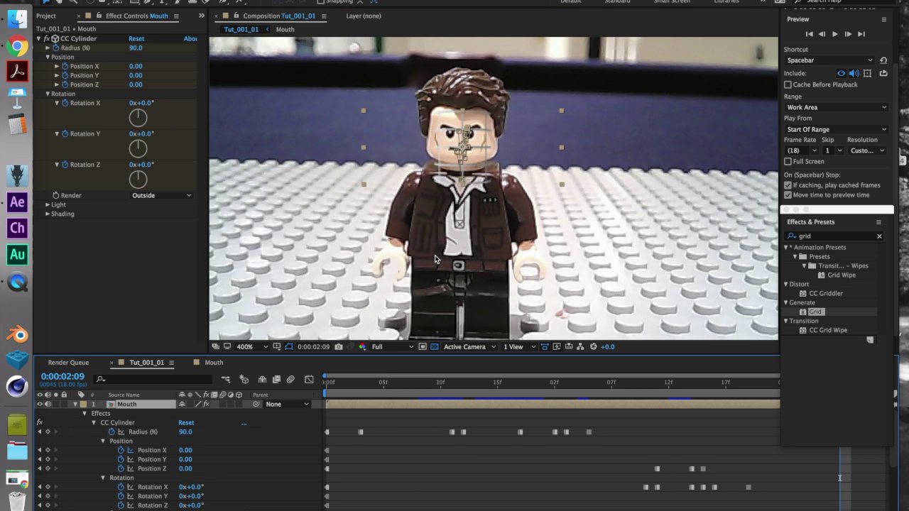
{"action": "left_click", "coordinate": [512, 335]}
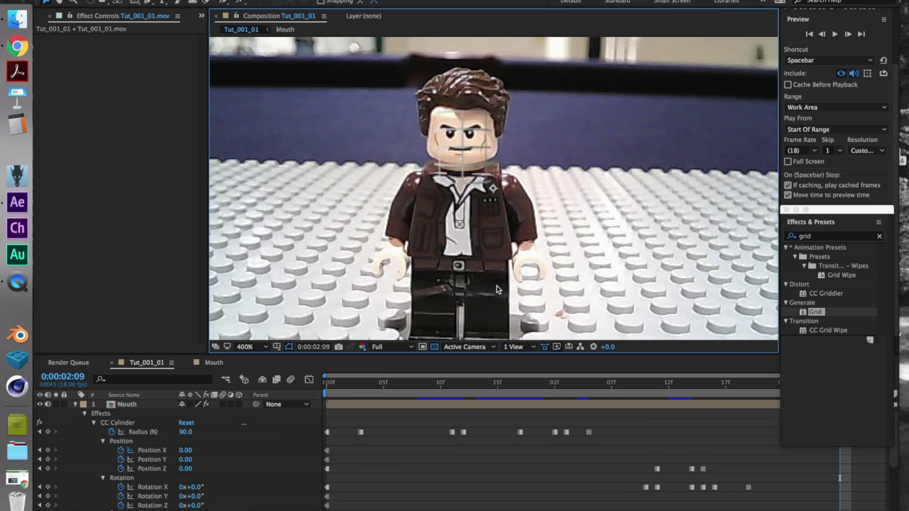
{"action": "left_click", "coordinate": [150, 404]}
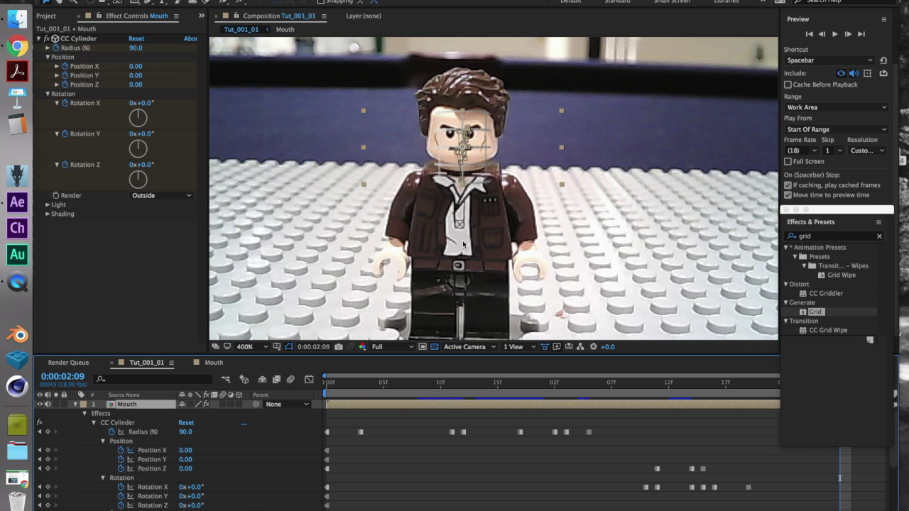
{"action": "left_click", "coordinate": [483, 166]}
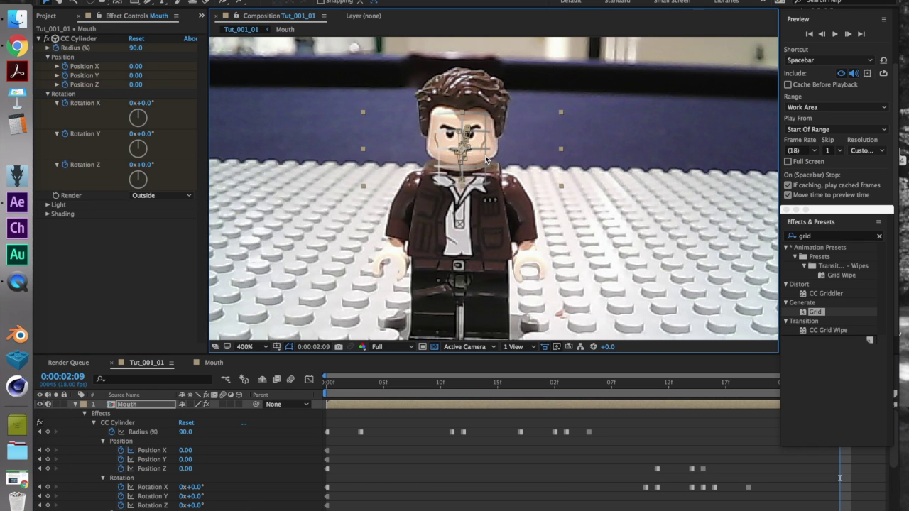
{"action": "left_click", "coordinate": [522, 235]}
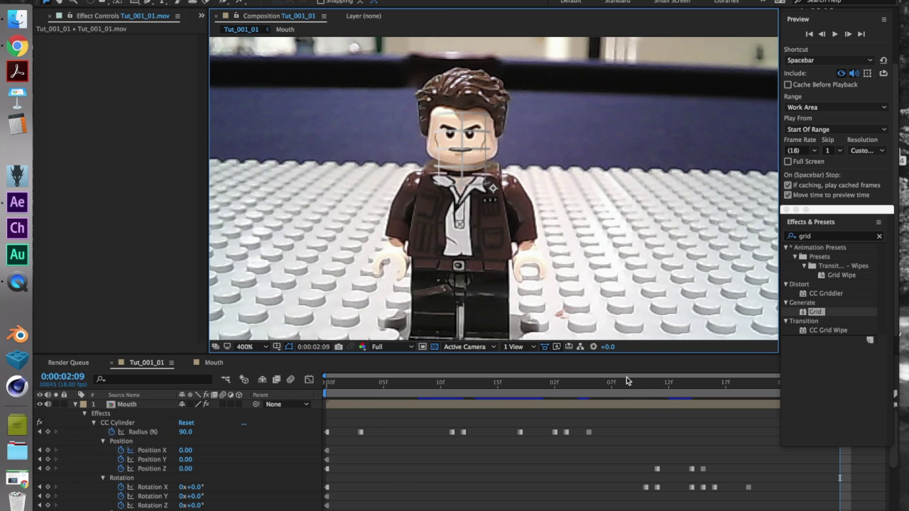
Step: Return to frame 0, delete the Black Solid 1 grid layer from the Mouth composition, and go back to Tut_001_01
{"action": "left_click", "coordinate": [582, 385]}
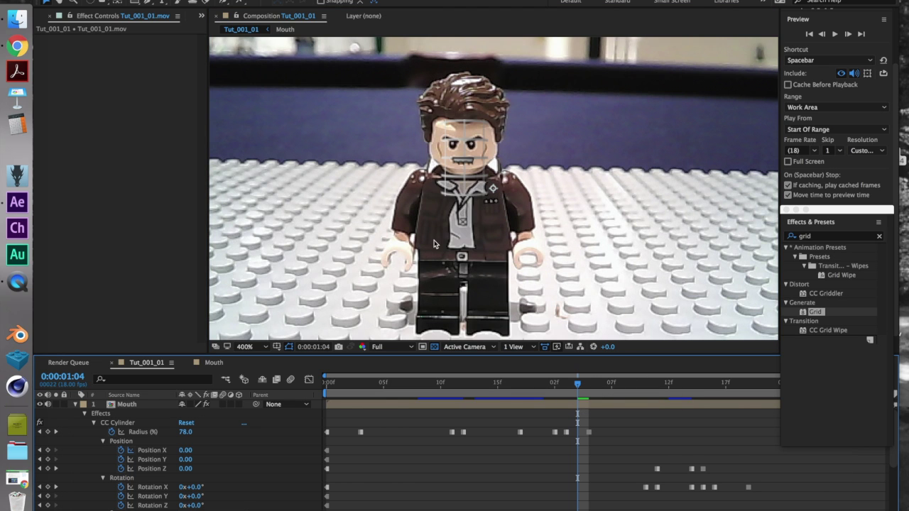
{"action": "left_click_drag", "start_coordinate": [577, 383], "coordinate": [543, 382]}
{"action": "left_click_drag", "start_coordinate": [437, 370], "coordinate": [317, 369]}
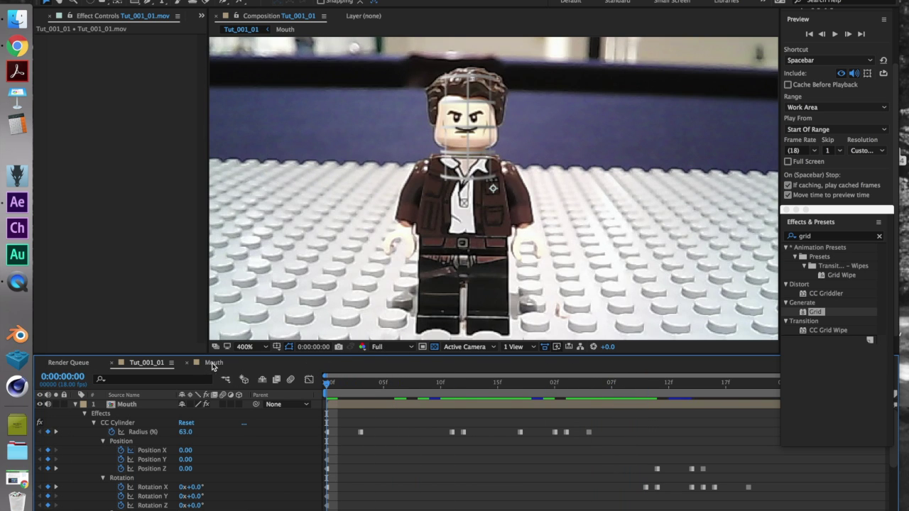
{"action": "left_click", "coordinate": [213, 362]}
{"action": "left_click", "coordinate": [158, 422]}
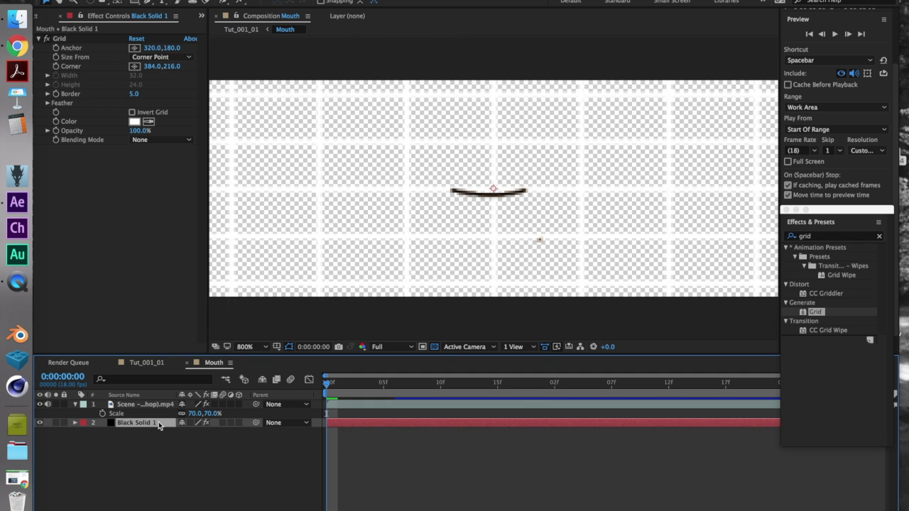
{"action": "key", "text": "Delete"}
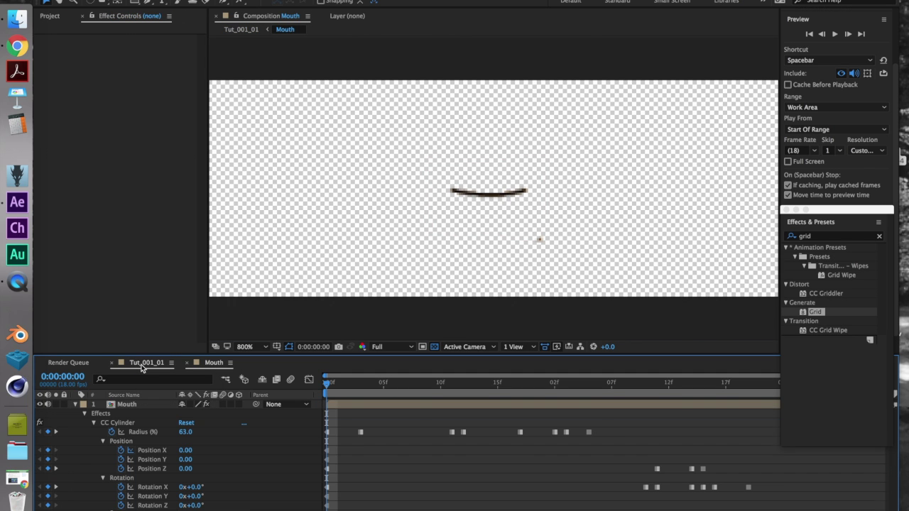
{"action": "left_click", "coordinate": [141, 363]}
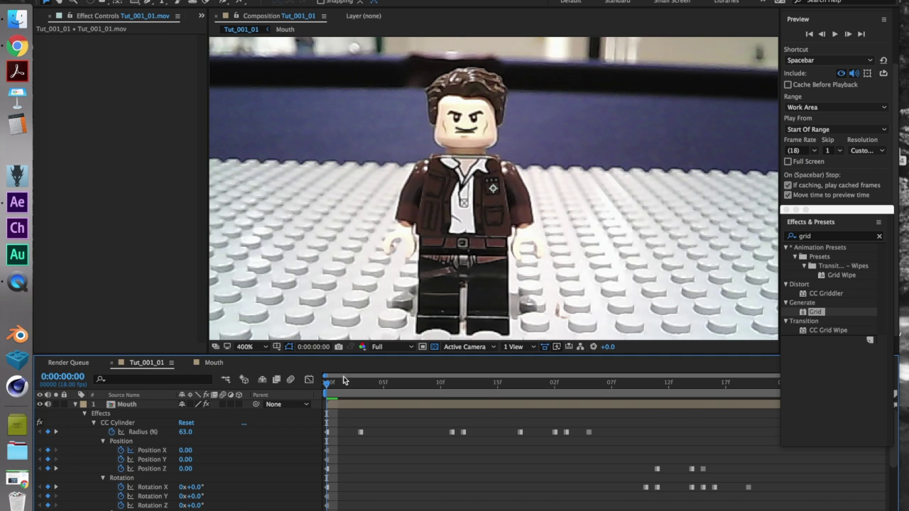
Step: At frame 0, move the Mouth layer slightly down on the minifigure's face and deselect it
{"action": "left_click", "coordinate": [492, 189]}
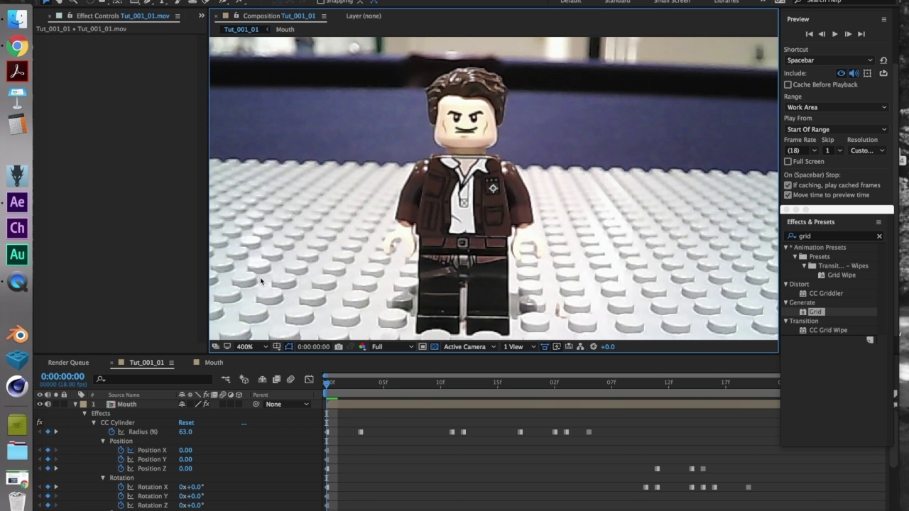
{"action": "left_click", "coordinate": [164, 403]}
{"action": "left_click_drag", "start_coordinate": [490, 138], "coordinate": [490, 145]}
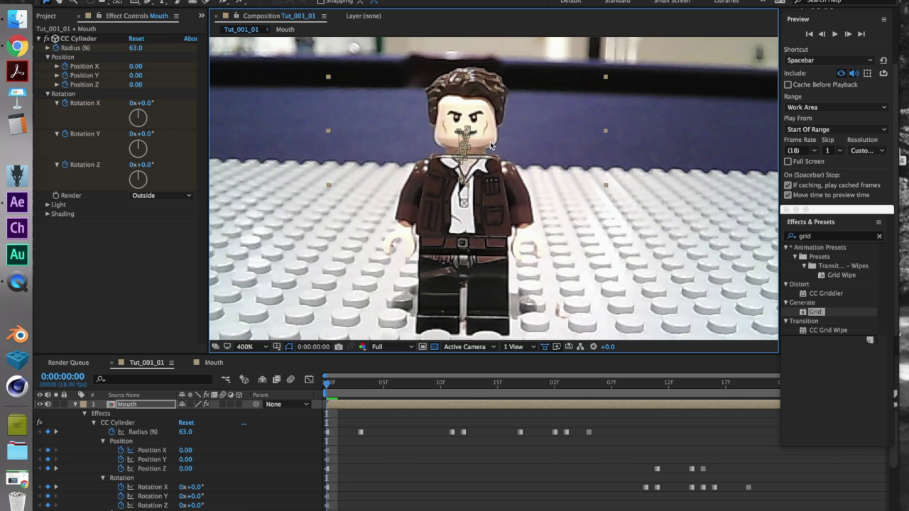
{"action": "left_click", "coordinate": [509, 232]}
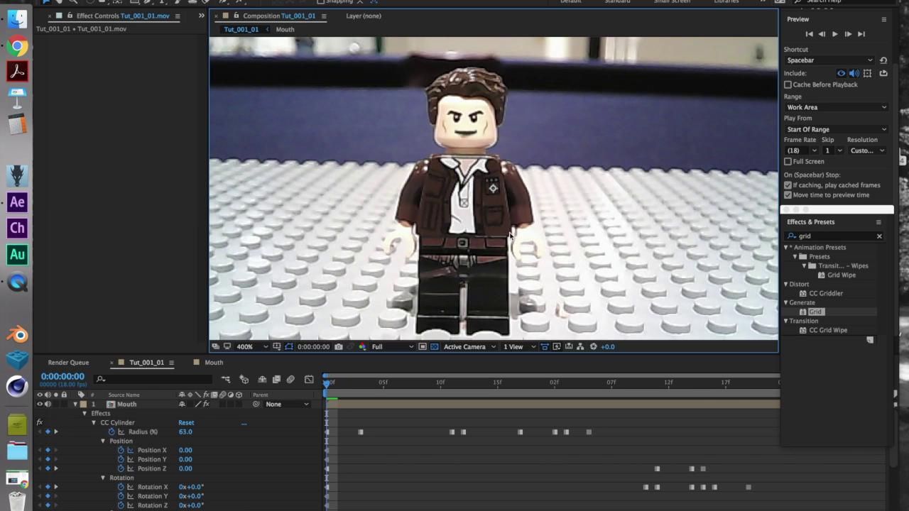
Step: Preview the lip-sync in Tut_001_01, then step backward frame by frame to 0:00:01:10 to check the mouth's fit
{"action": "key", "text": "space"}
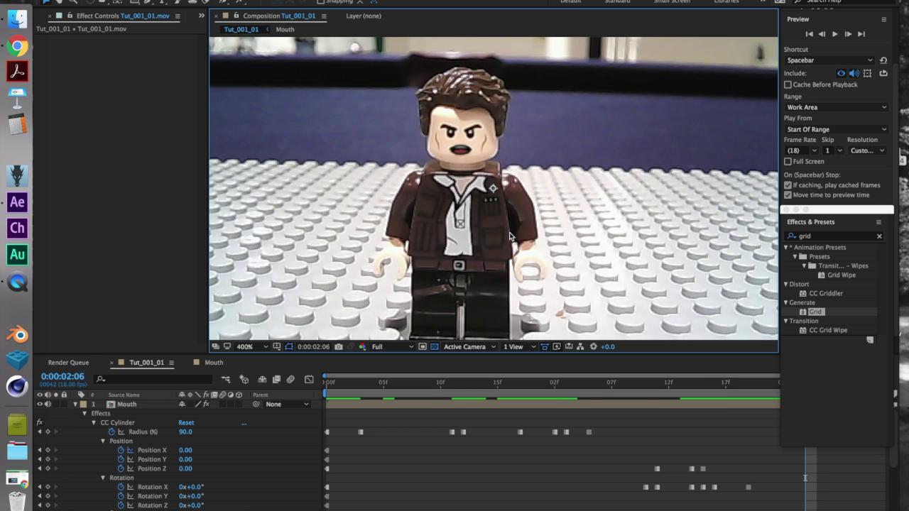
{"action": "key", "text": "Page_Up"}
{"action": "key", "text": "Page_Up"}
{"action": "key", "text": "Page_Up"}
{"action": "key", "text": "Page_Up"}
{"action": "key", "text": "Page_Up"}
{"action": "key", "text": "Page_Up"}
{"action": "key", "text": "Page_Up"}
{"action": "key", "text": "Page_Up"}
{"action": "key", "text": "Page_Up"}
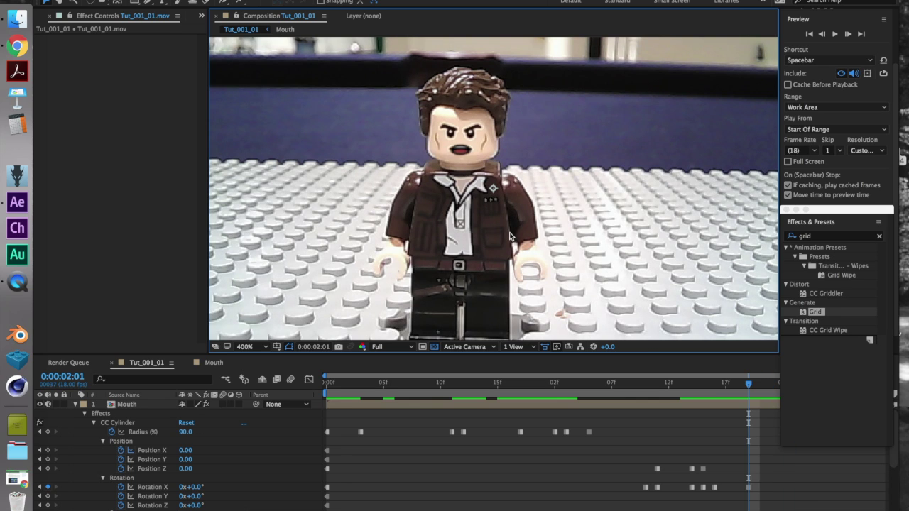
{"action": "key", "text": "Page_Up"}
{"action": "key", "text": "Page_Up"}
{"action": "key", "text": "Page_Up"}
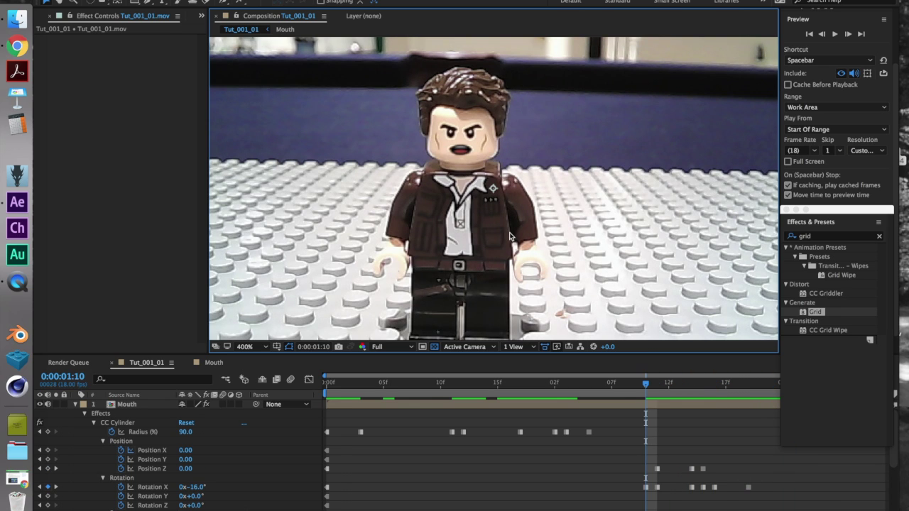